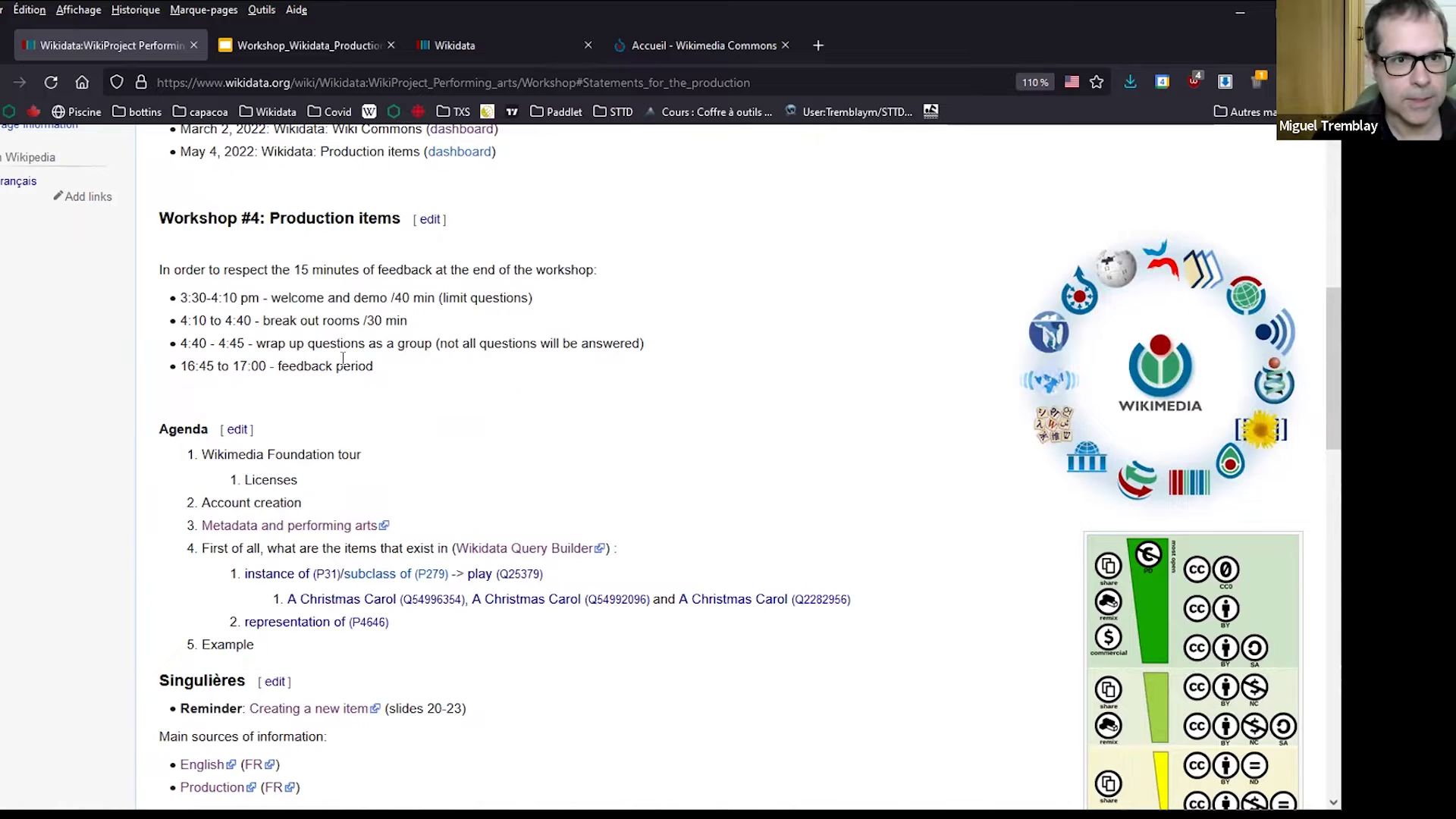
Open the Wikimedia logo family image from the workshop page in a separate tab and view the full-size file.
drag(368, 353, 190, 361)
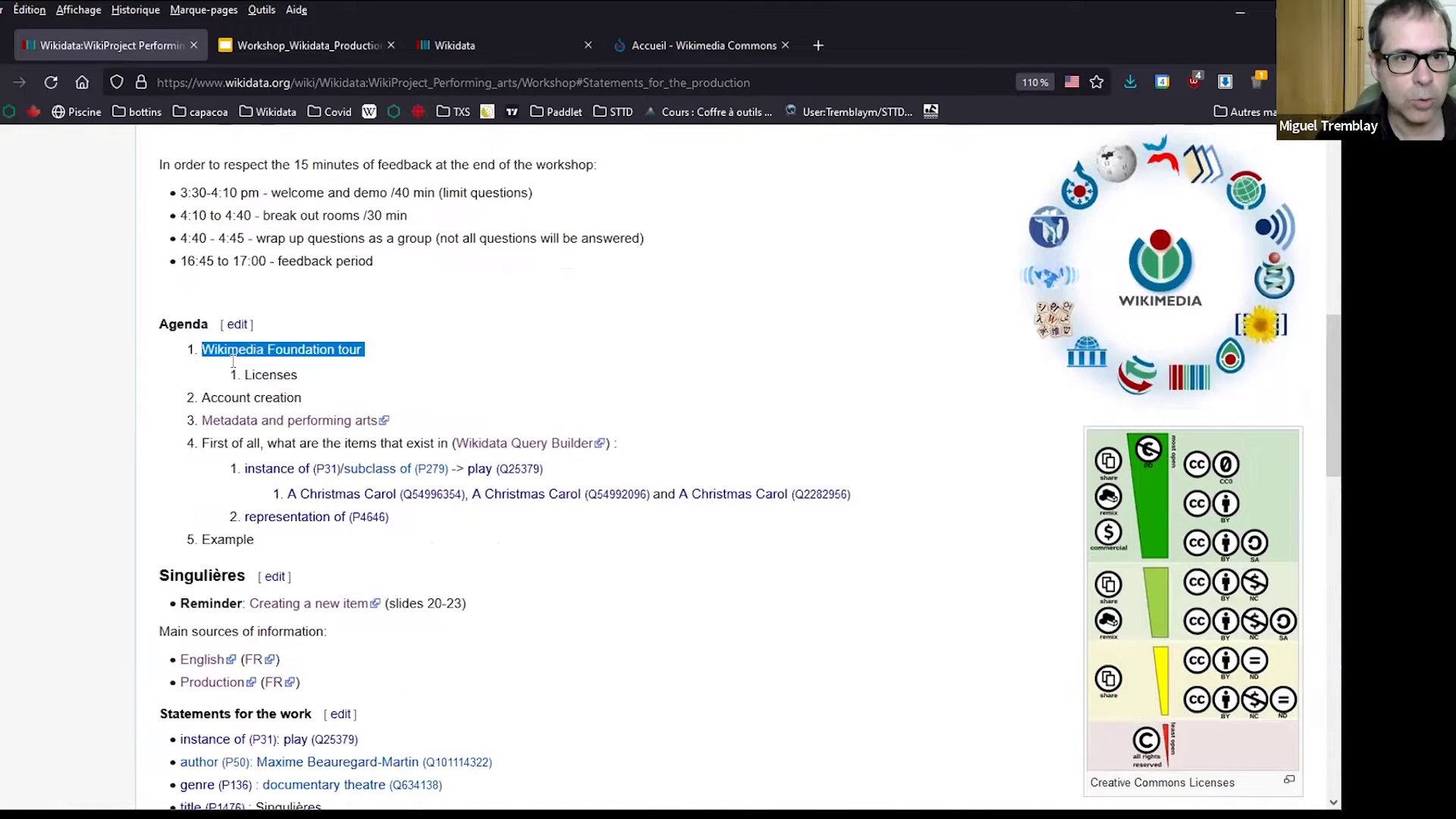
middle_click(1028, 294)
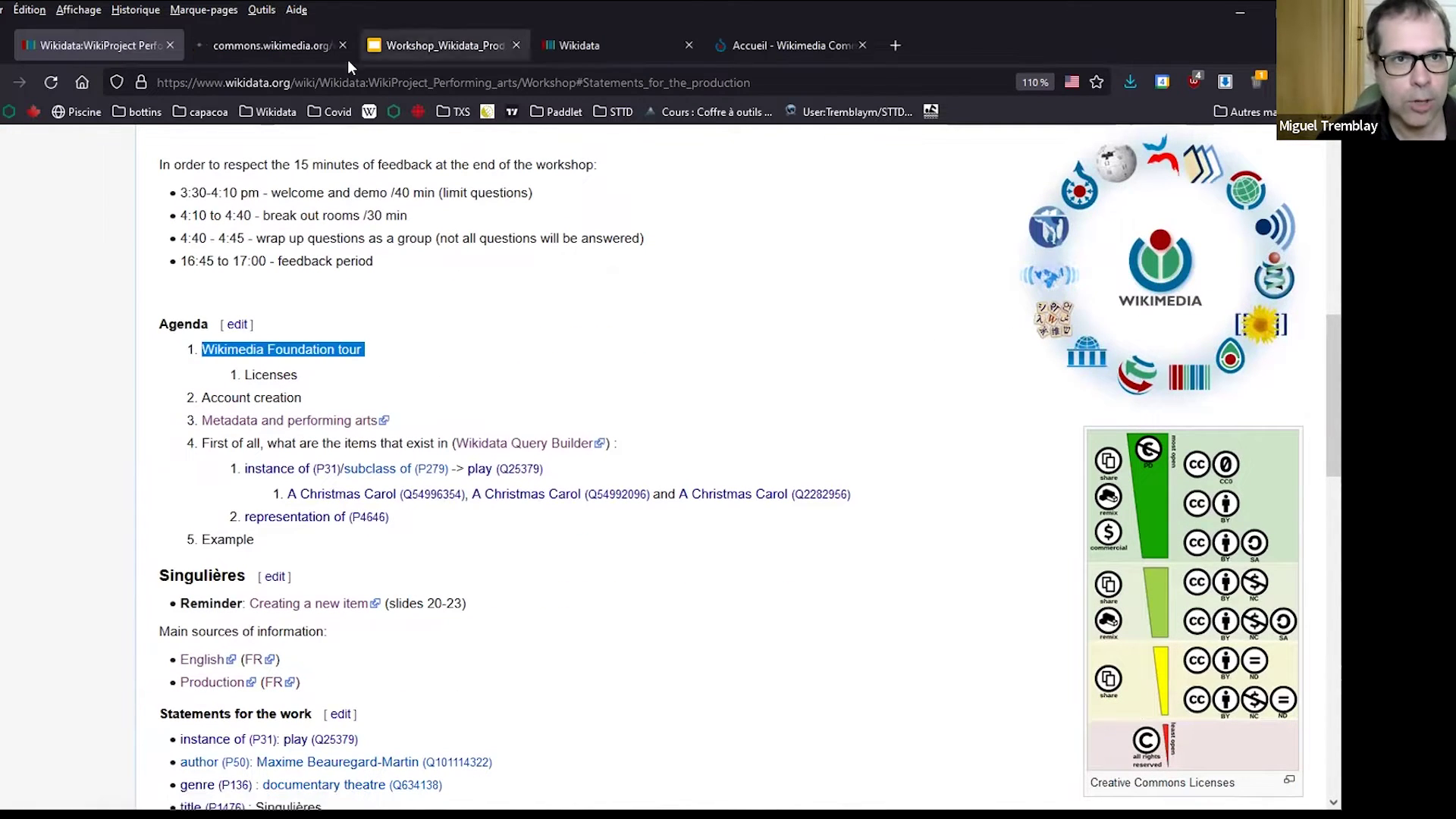
click(297, 44)
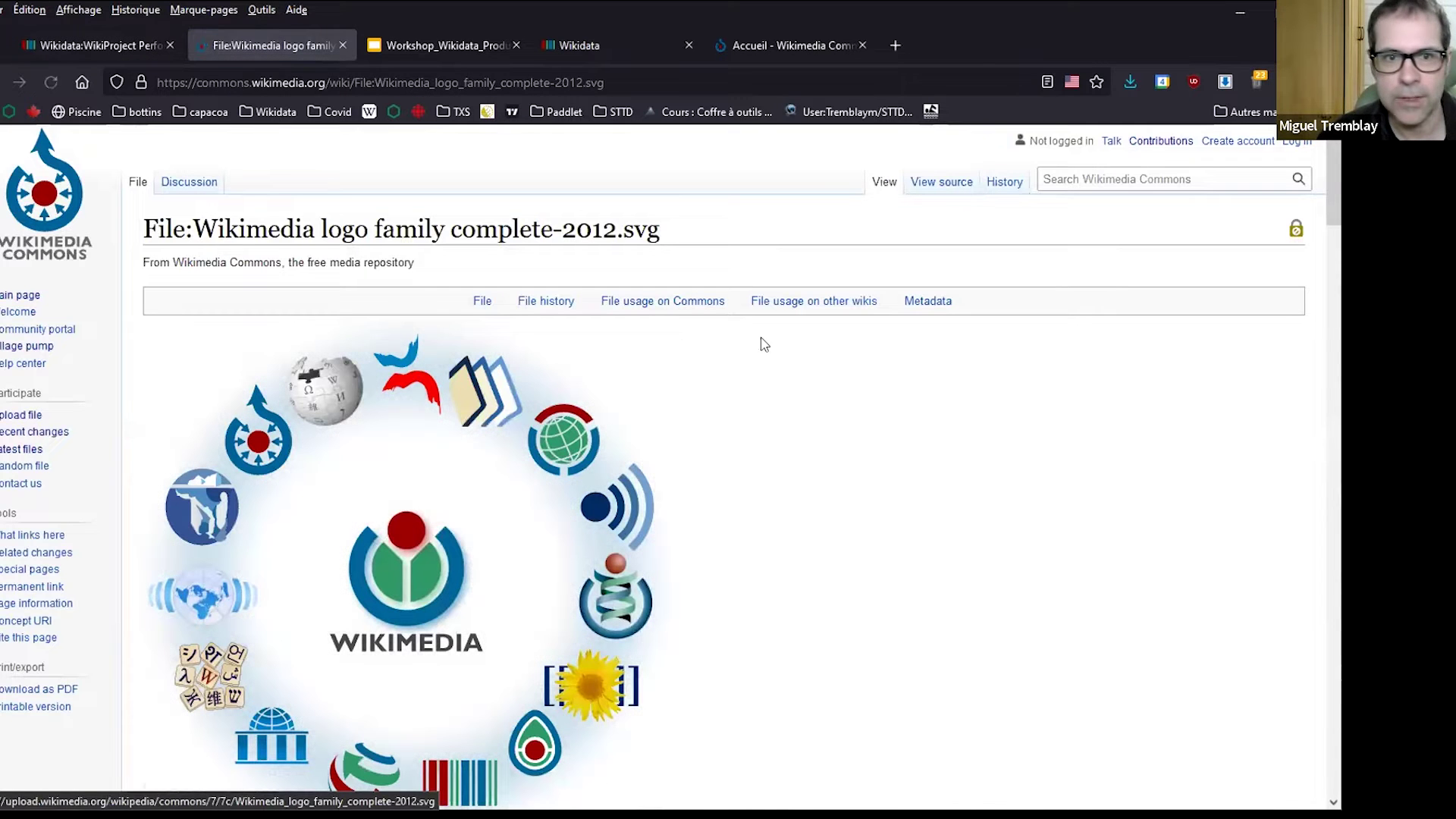
click(696, 337)
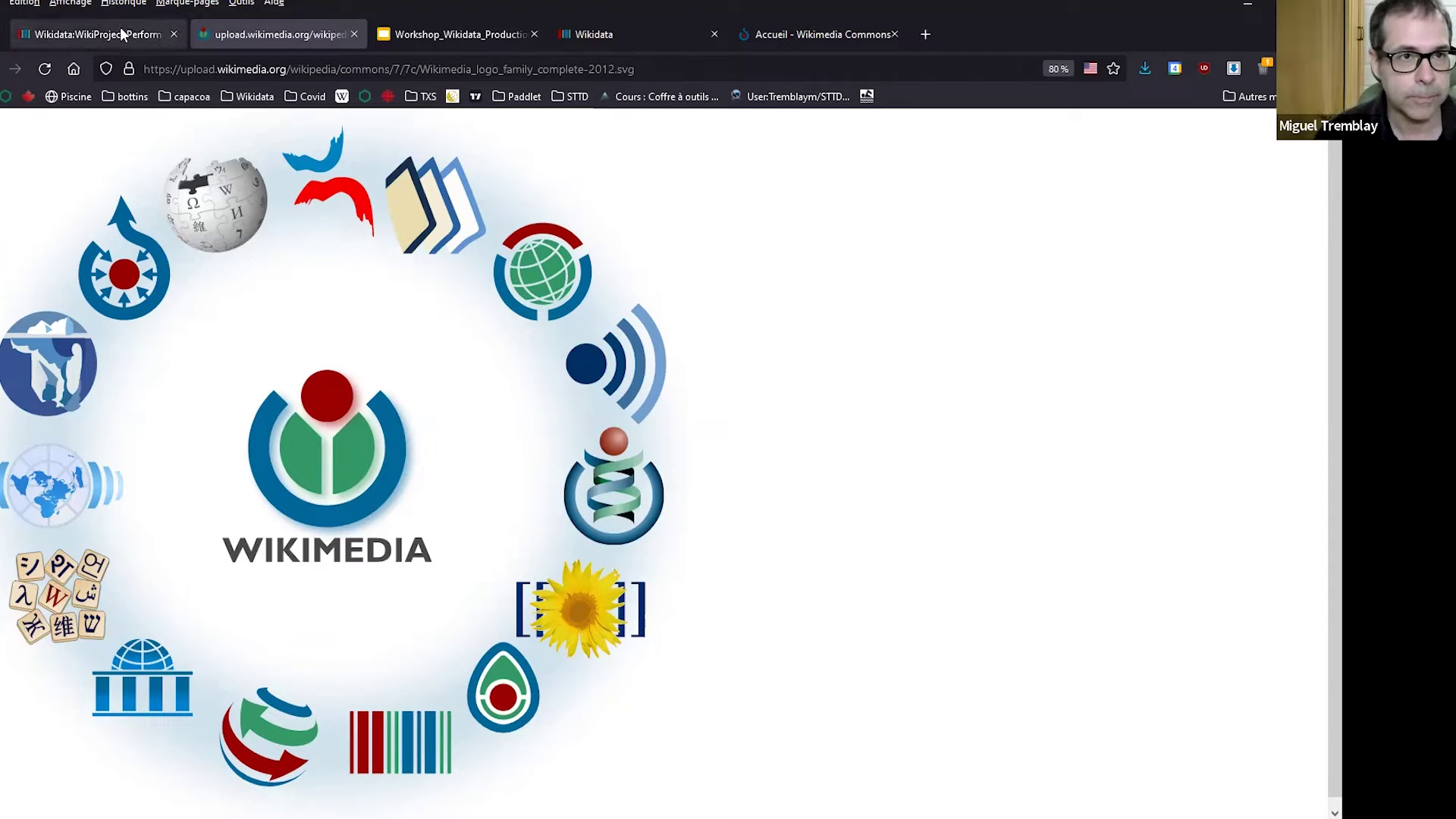
View the full-size Creative Commons license spectrum image from the workshop page in a new tab, and return to the agenda.
click(161, 34)
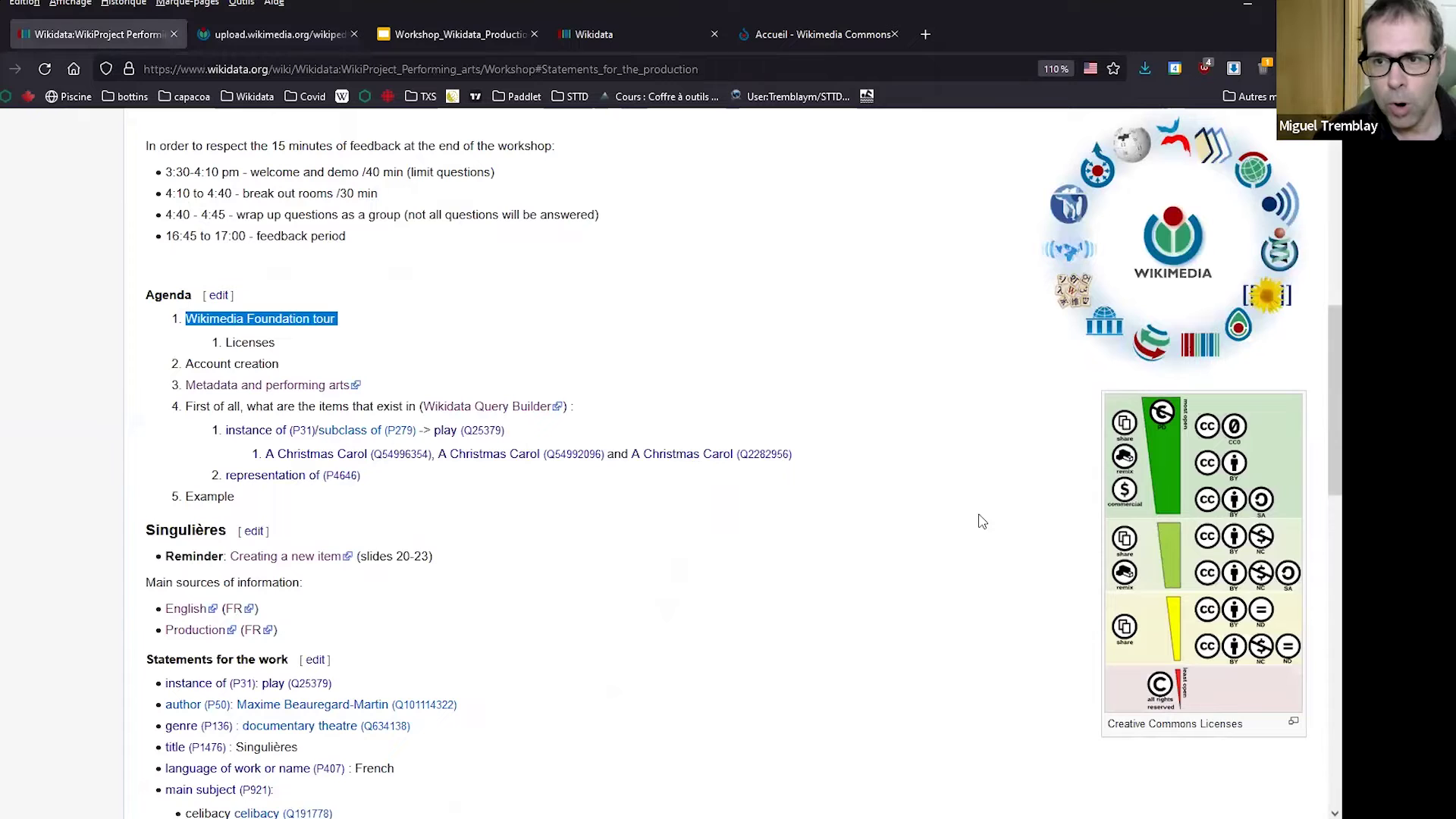
middle_click(1073, 527)
click(207, 44)
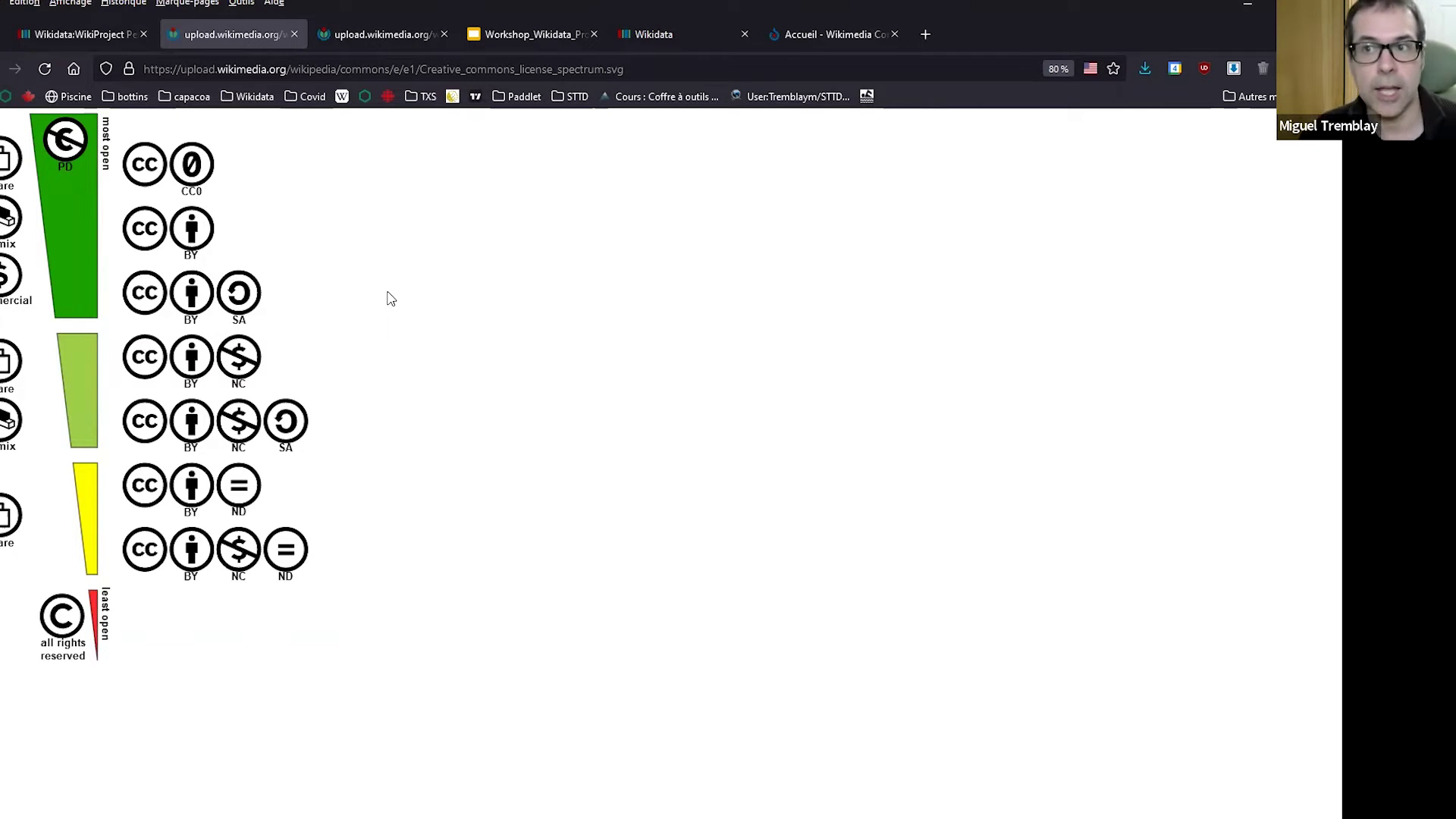
click(66, 26)
click(296, 350)
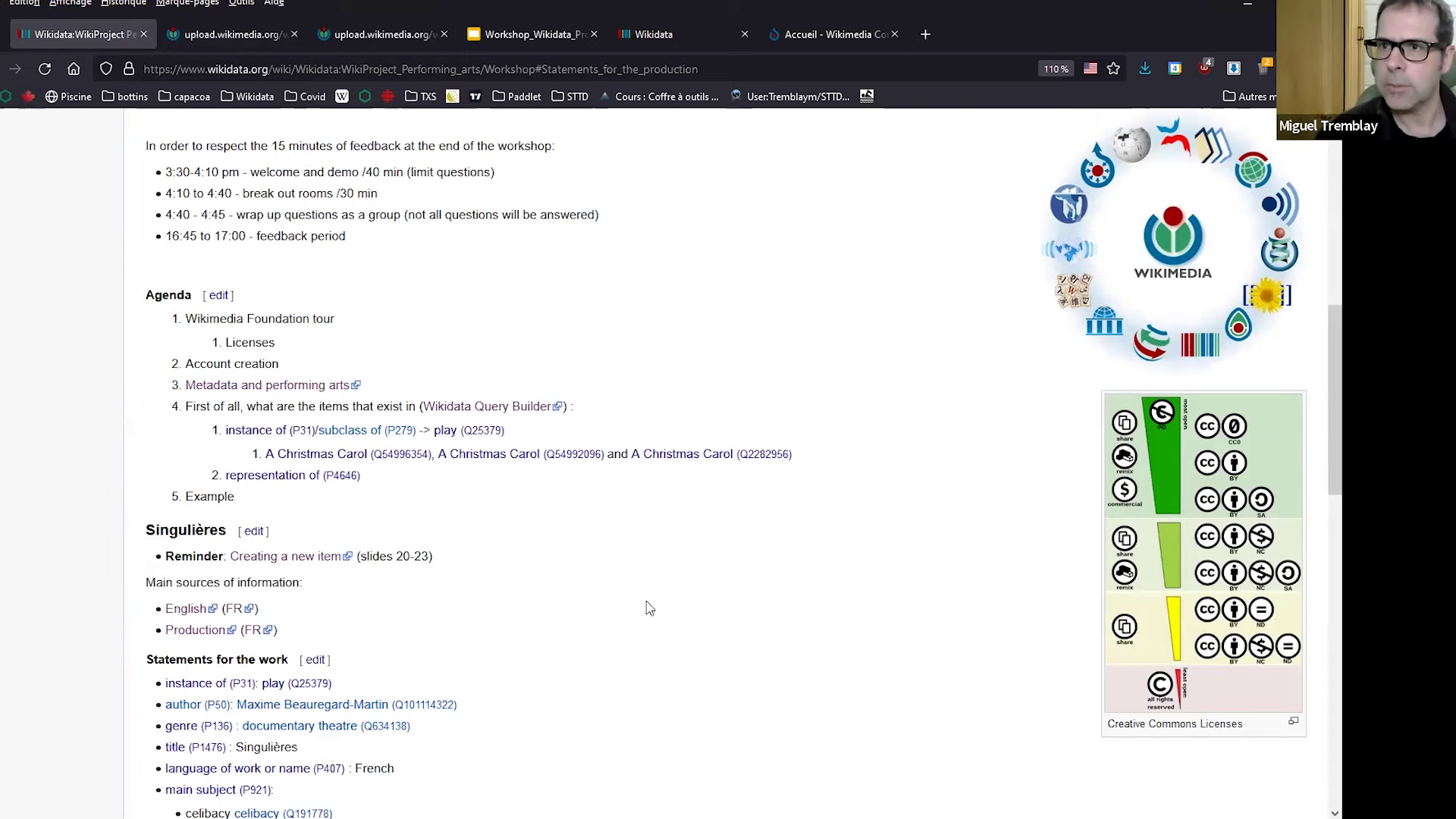
Switch from the workshop page to the Wikidata main page and highlight the number of data items in the welcome banner.
scroll(728, 590, up, 8)
scroll(732, 590, up, 1)
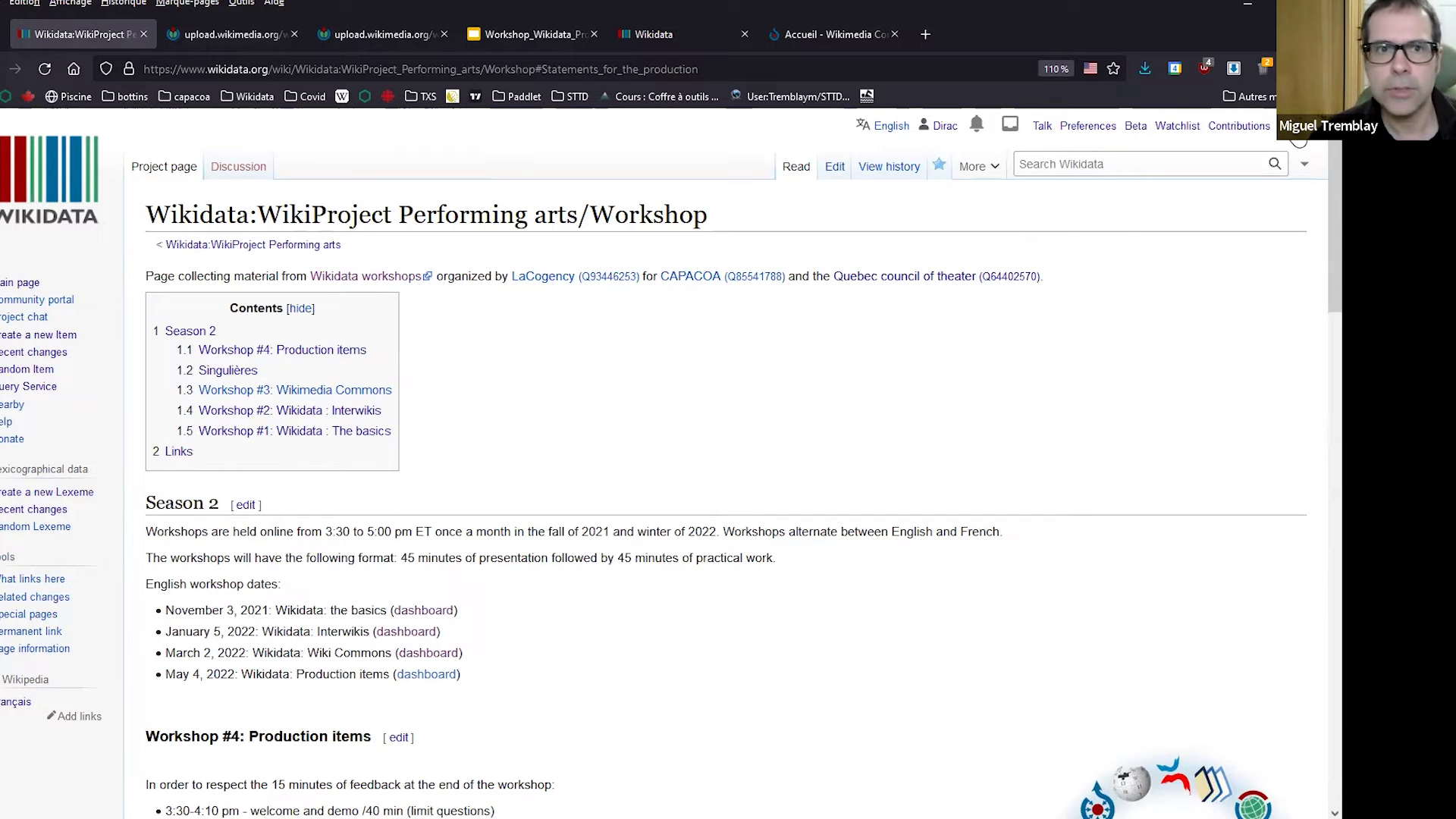
click(646, 47)
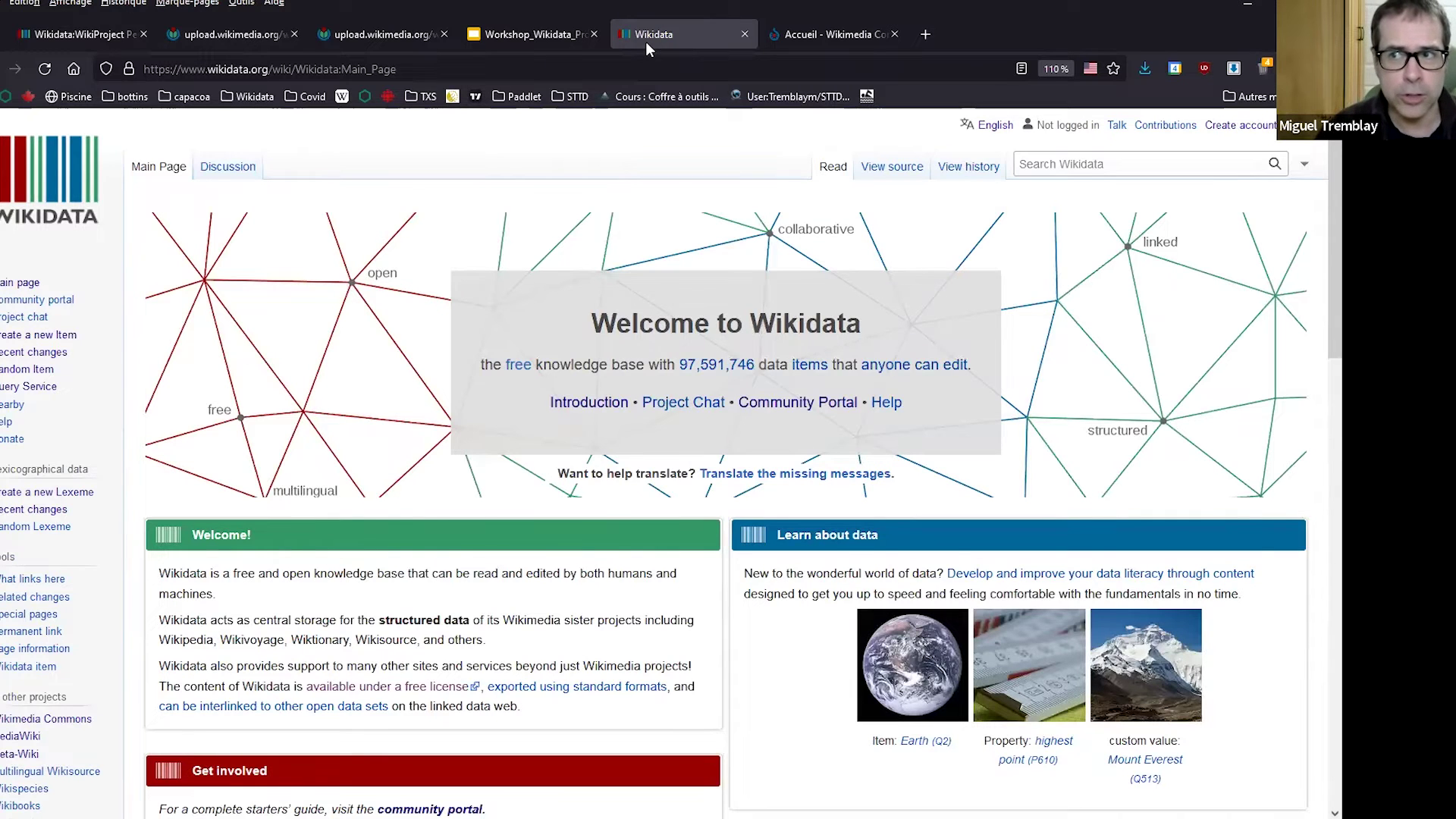
drag(664, 365, 775, 366)
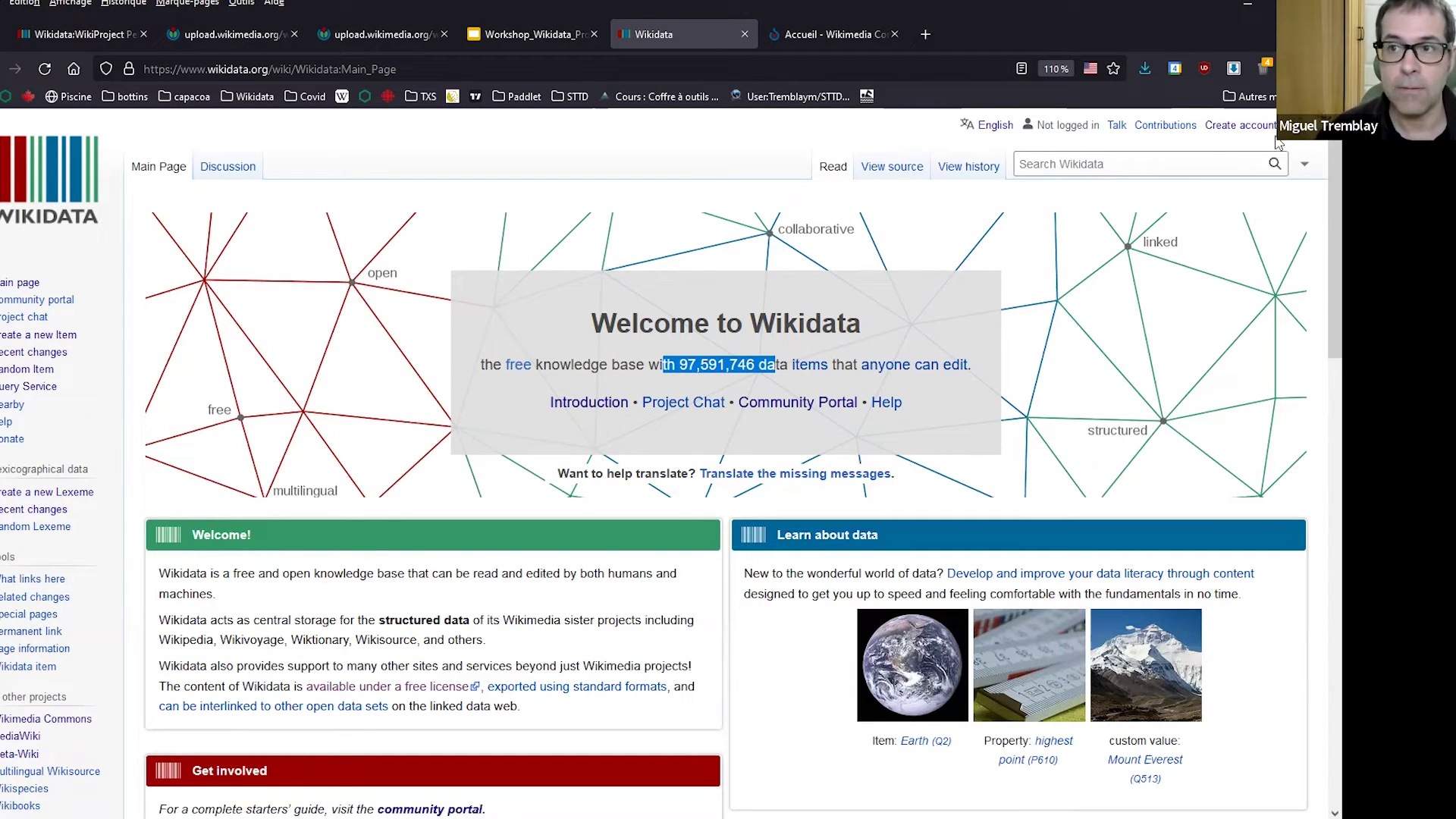
Open the Wikidata login page and highlight the prompt for visitors who don't have an account.
click(1299, 138)
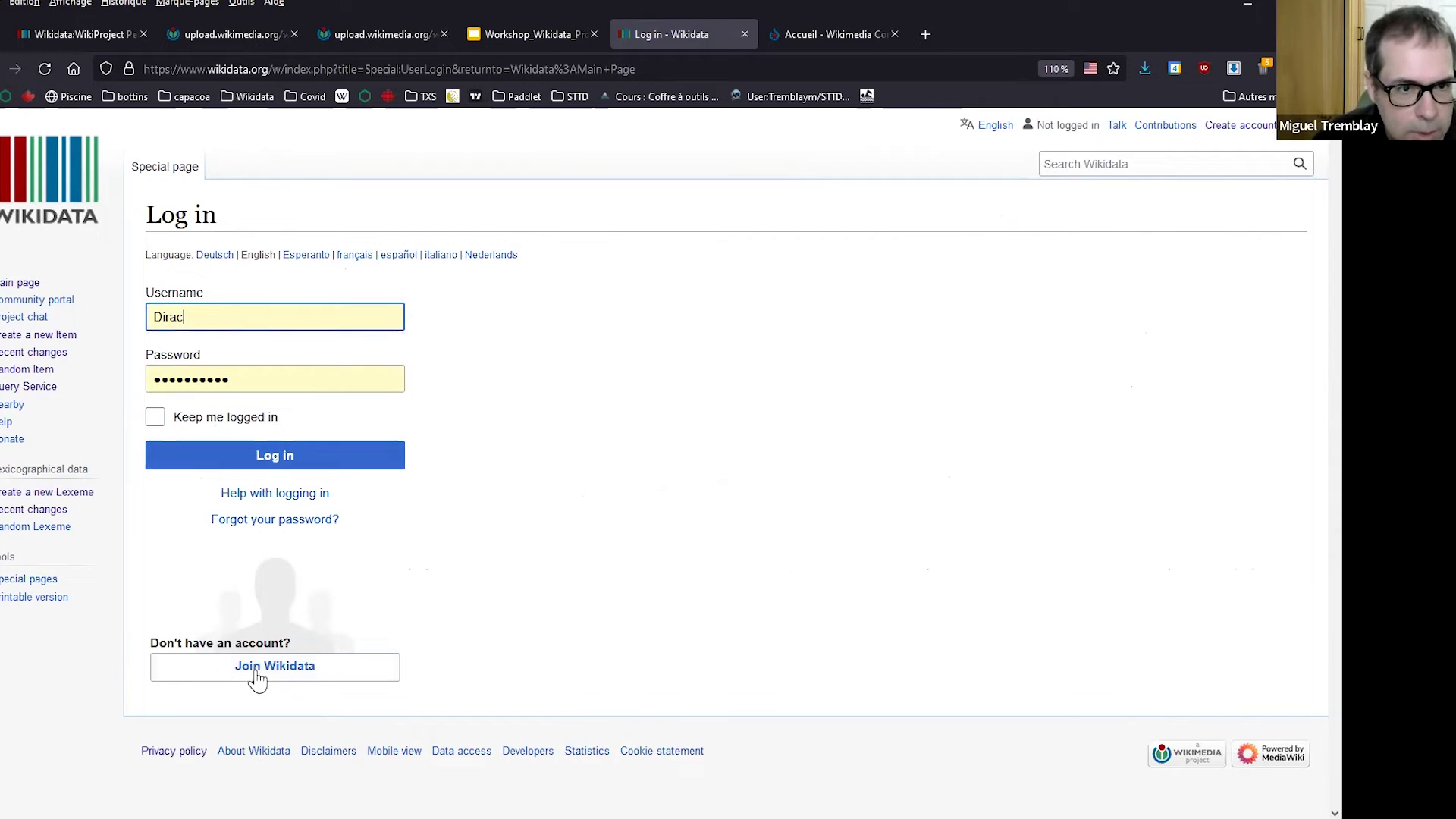
drag(161, 643, 235, 644)
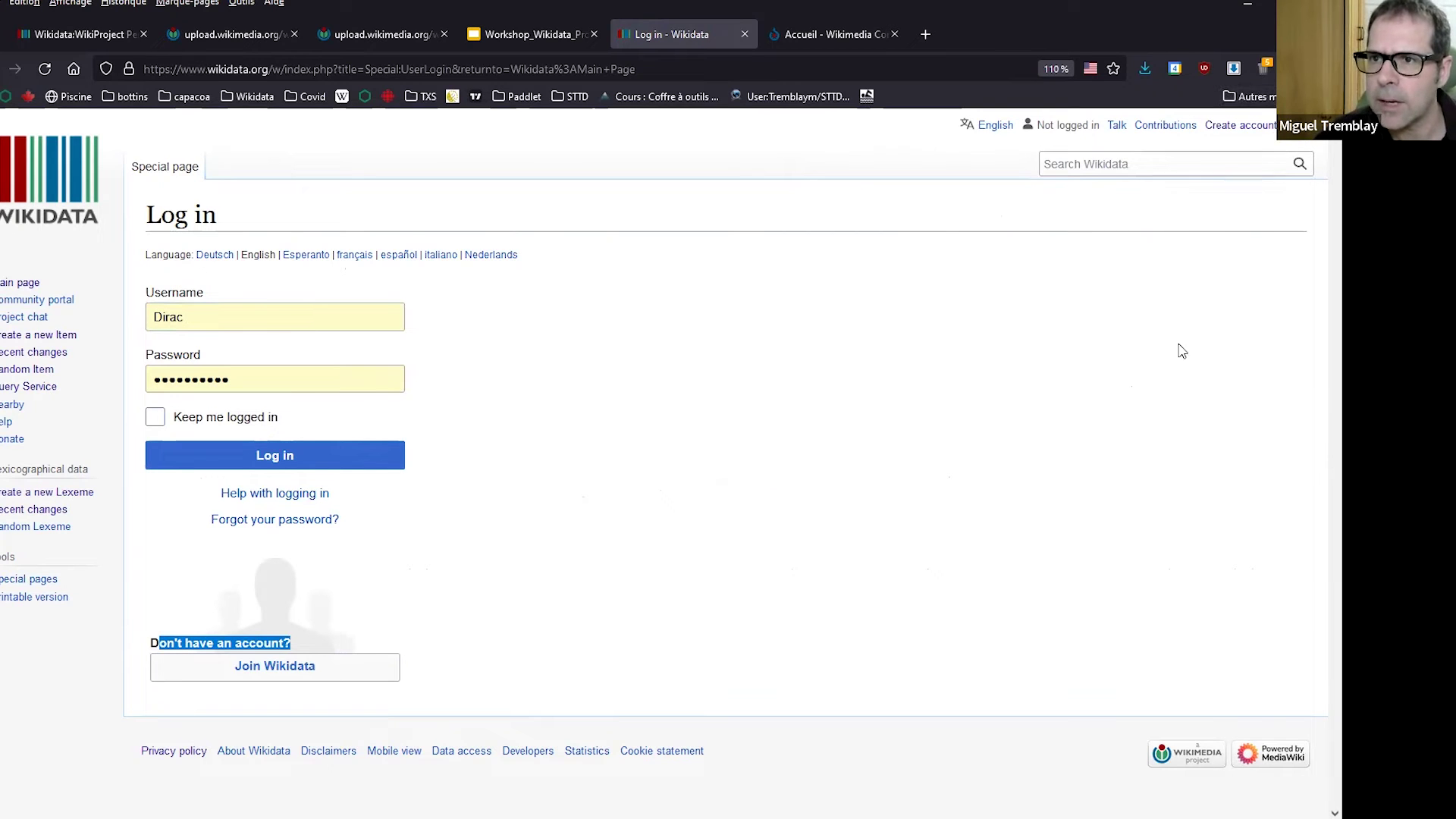
click(1065, 300)
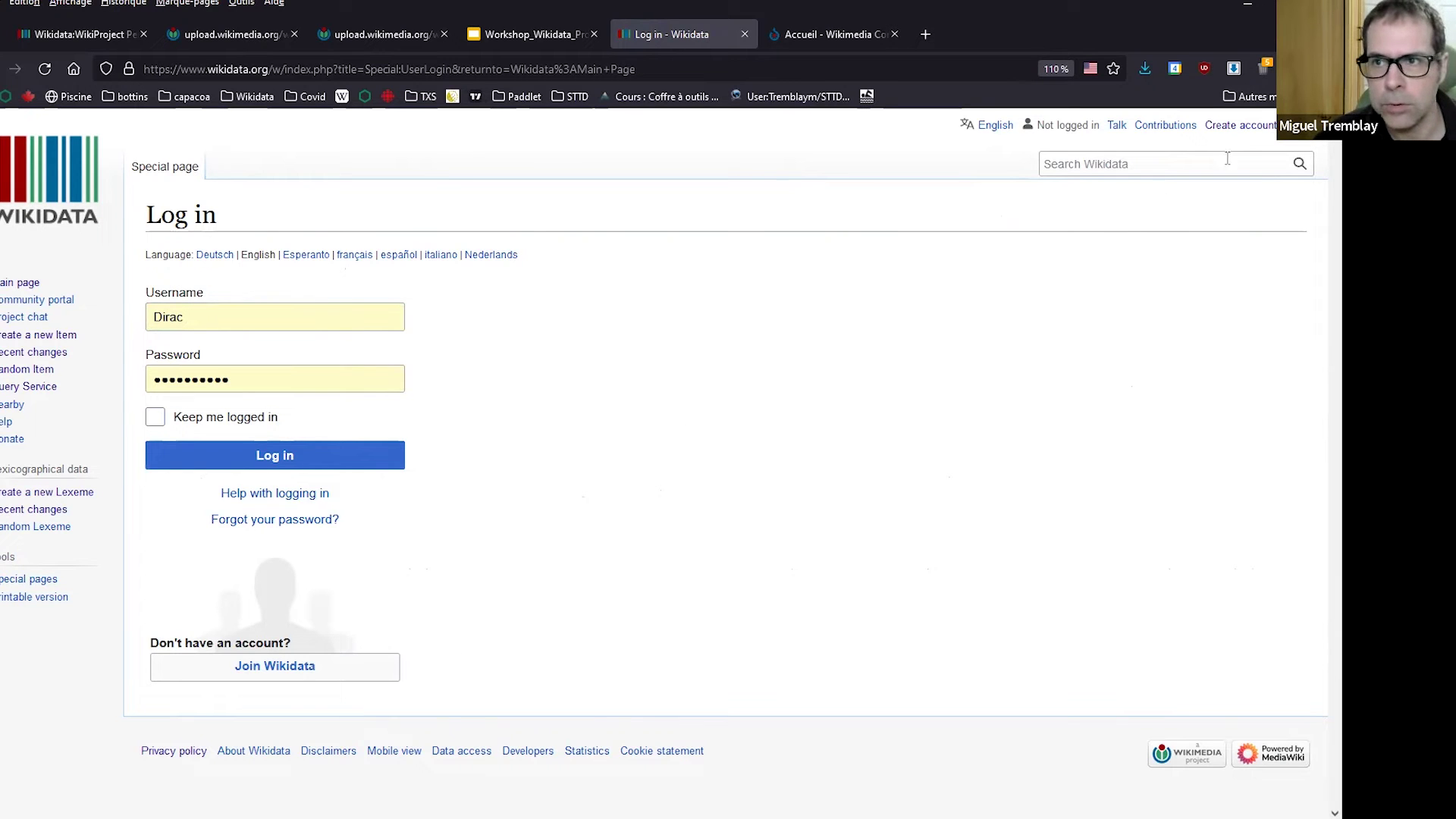
key(Return)
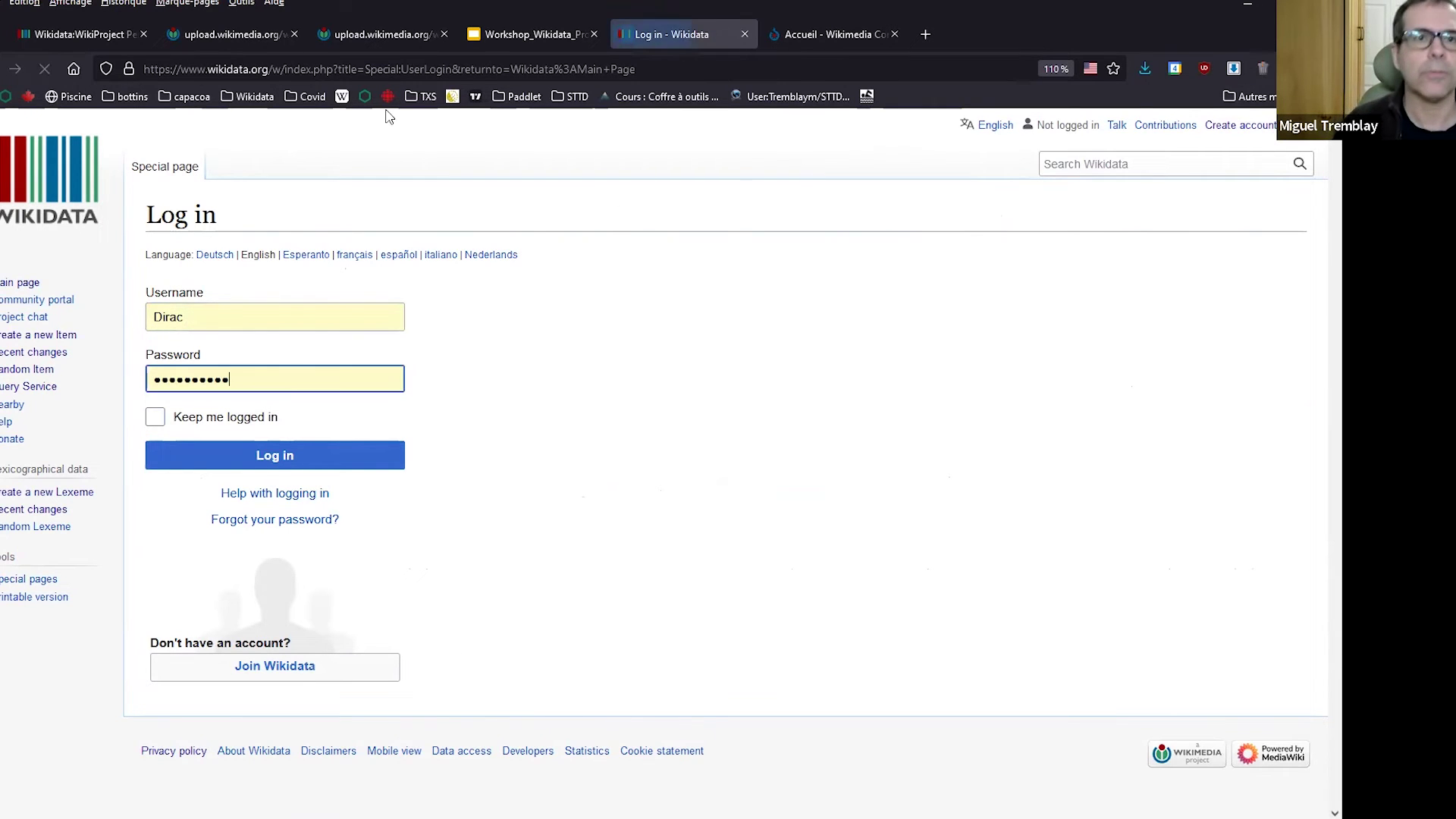
drag(275, 69, 115, 68)
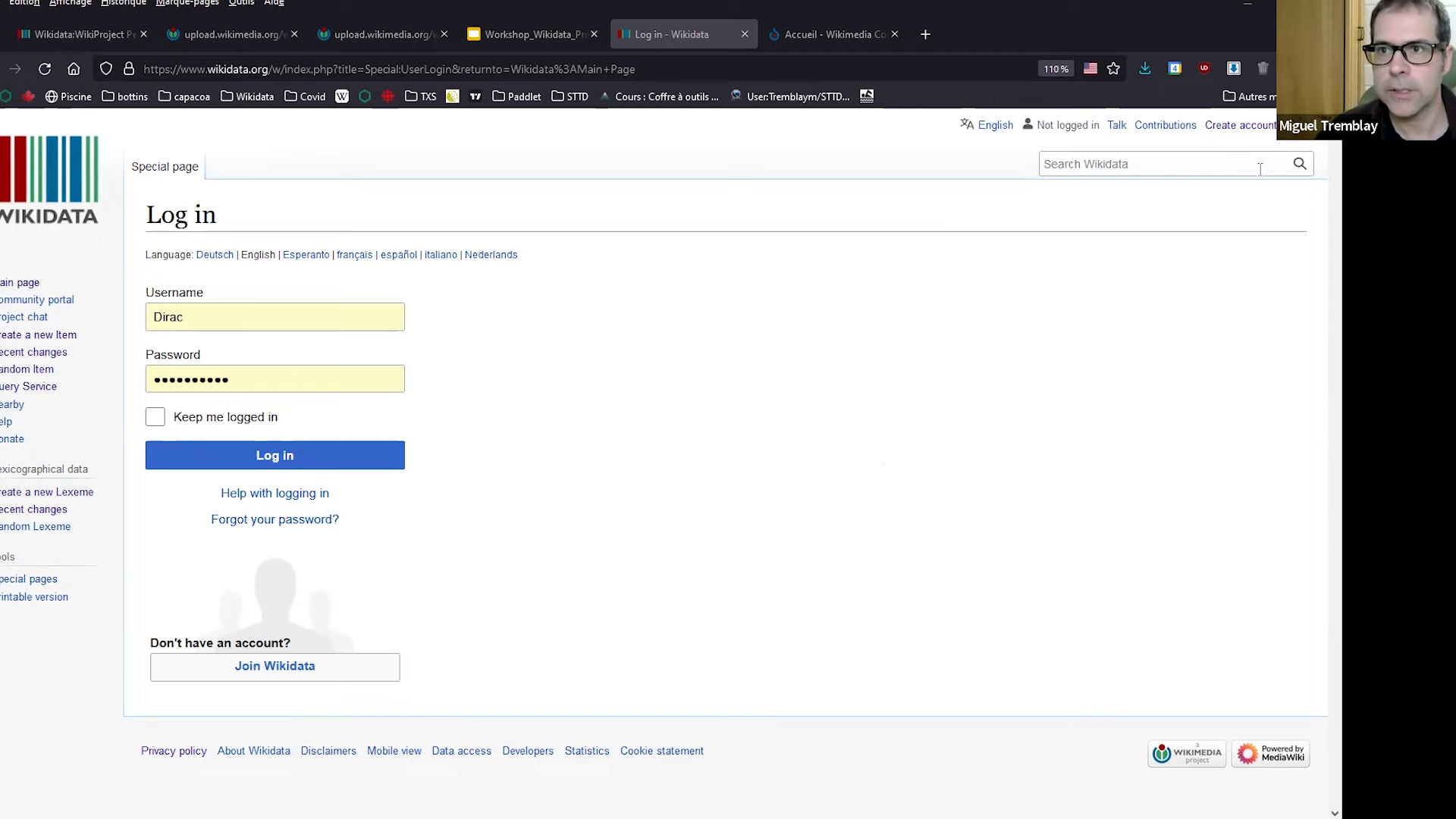
Return to the Wikidata main page and open the account creation form by way of the login page.
click(67, 194)
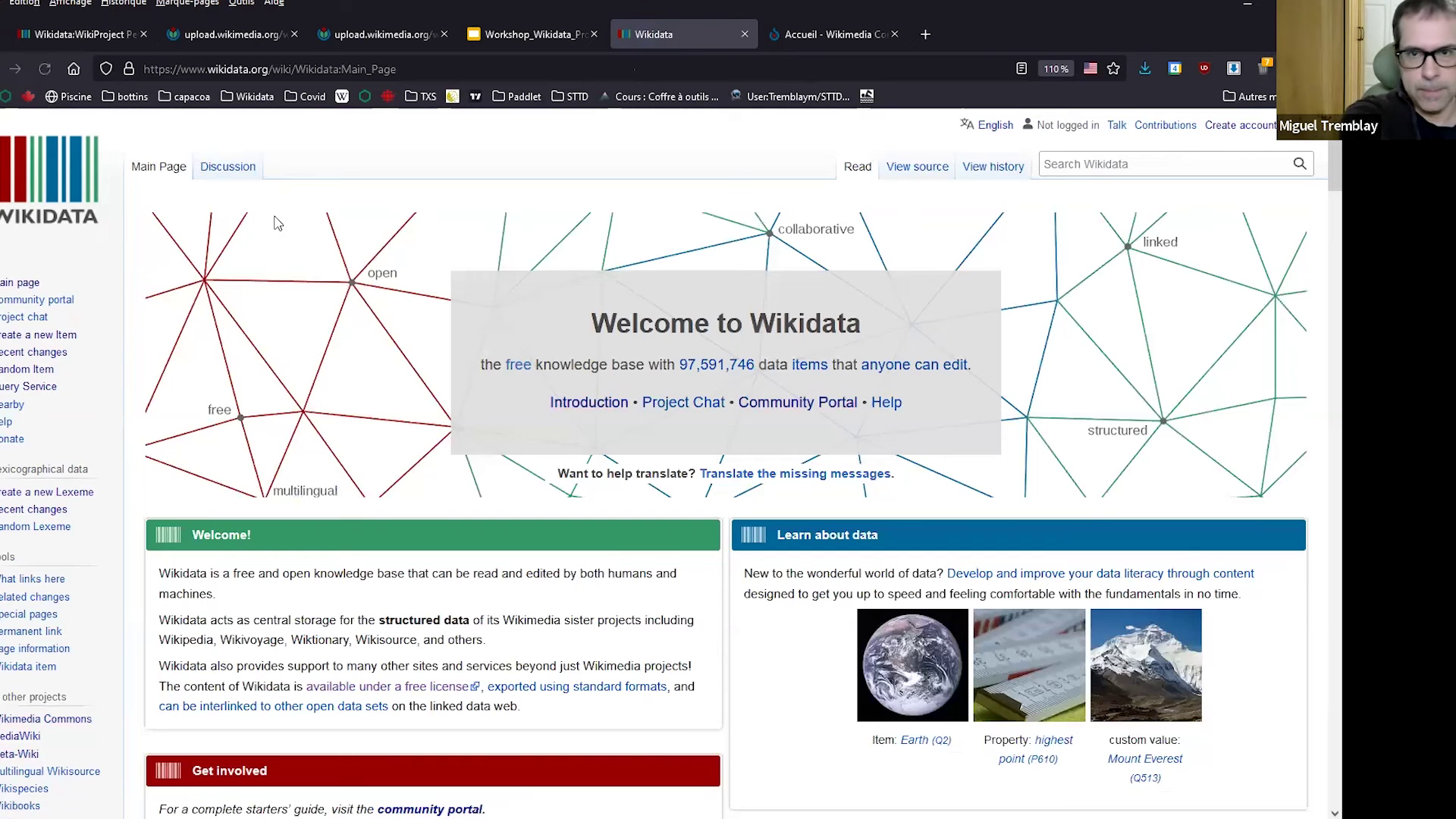
drag(591, 311, 884, 343)
click(855, 348)
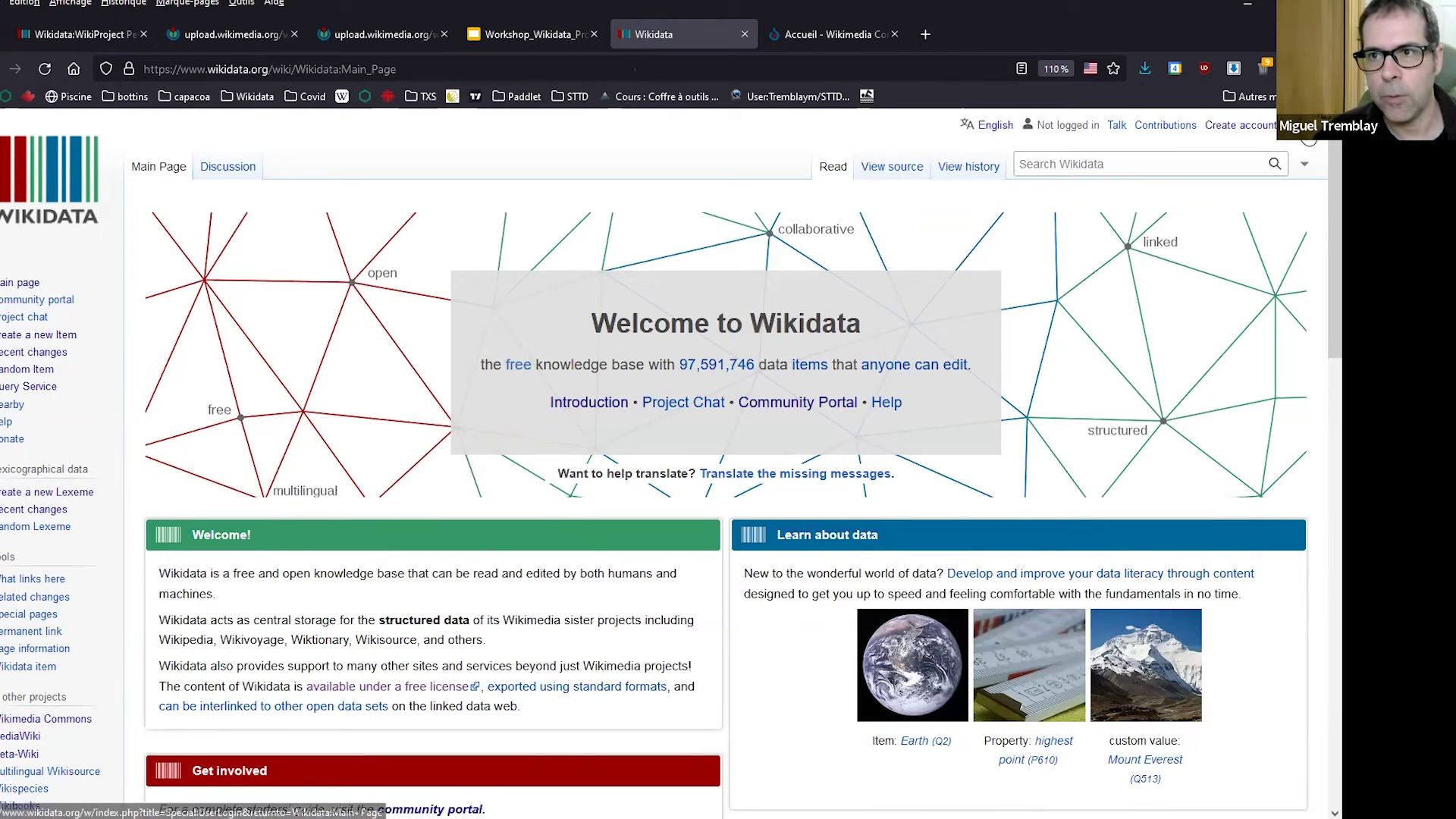
click(1309, 138)
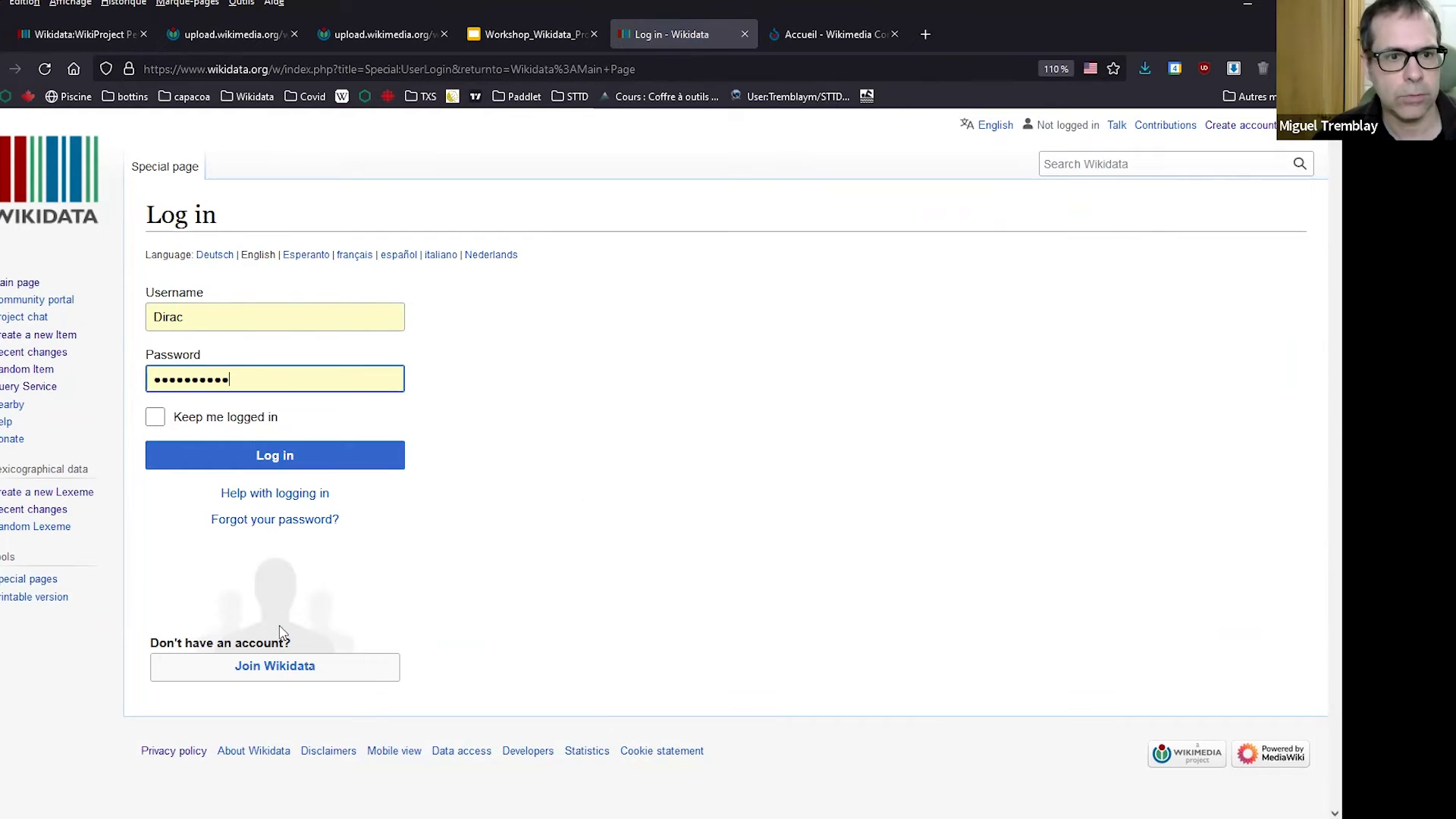
click(292, 665)
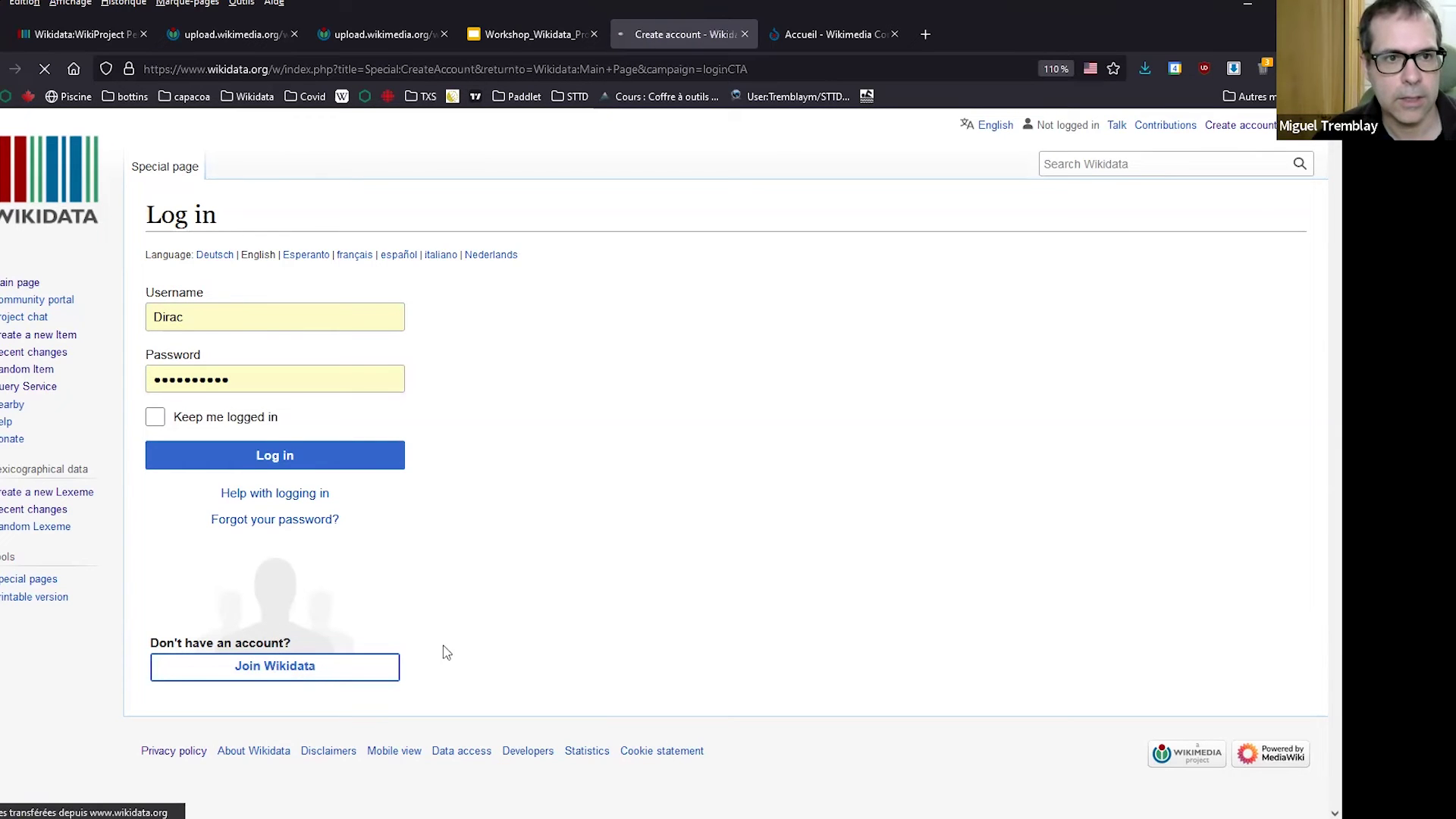
Fill in the new account's username and password with a saved login, and select the username text.
click(292, 328)
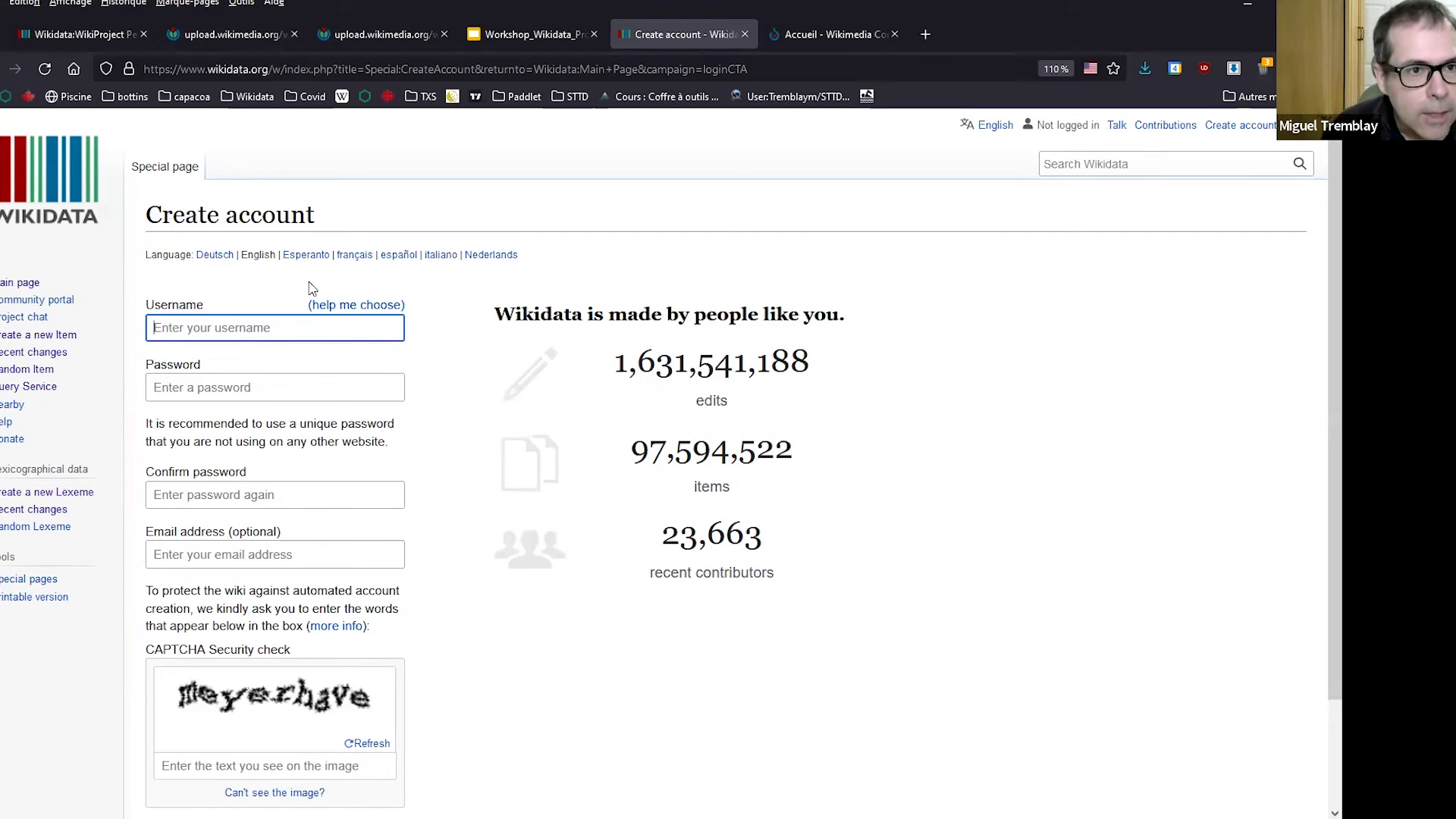
click(310, 328)
click(297, 341)
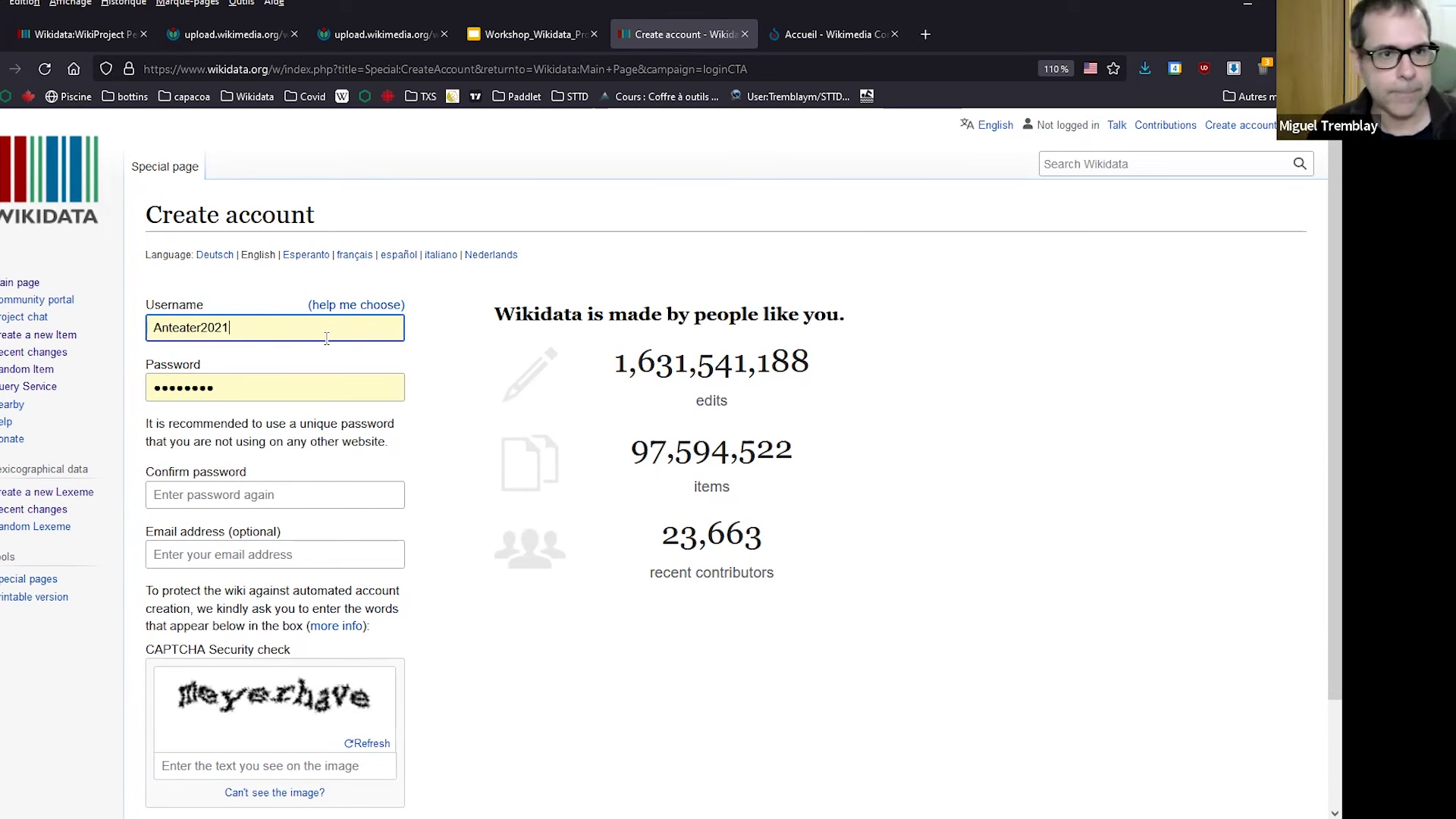
click(209, 326)
click(209, 325)
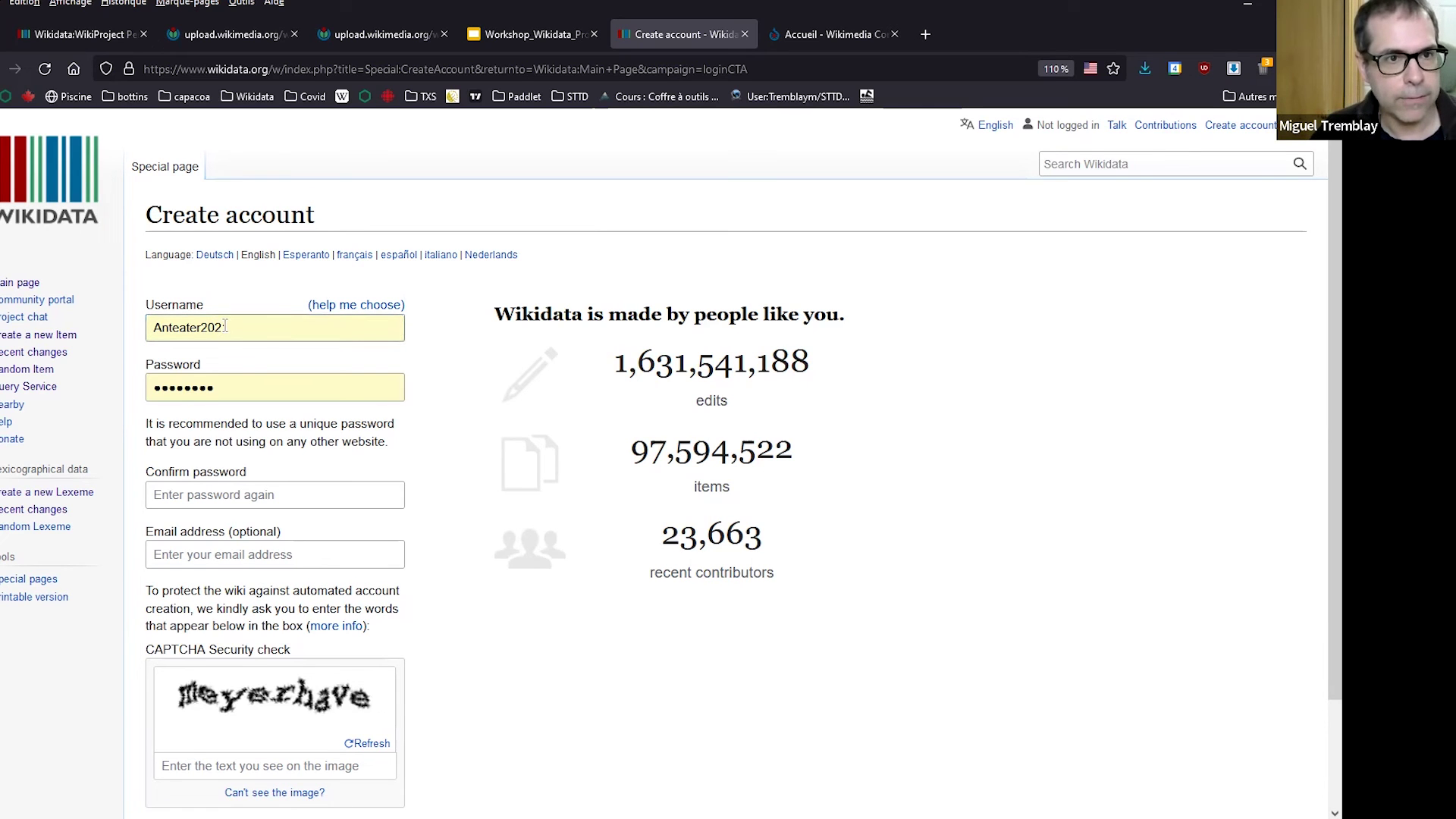
double_click(210, 325)
Try to submit the account creation form with the password confirmation, optional email and CAPTCHA fields left empty.
click(279, 387)
scroll(279, 402, down, 1)
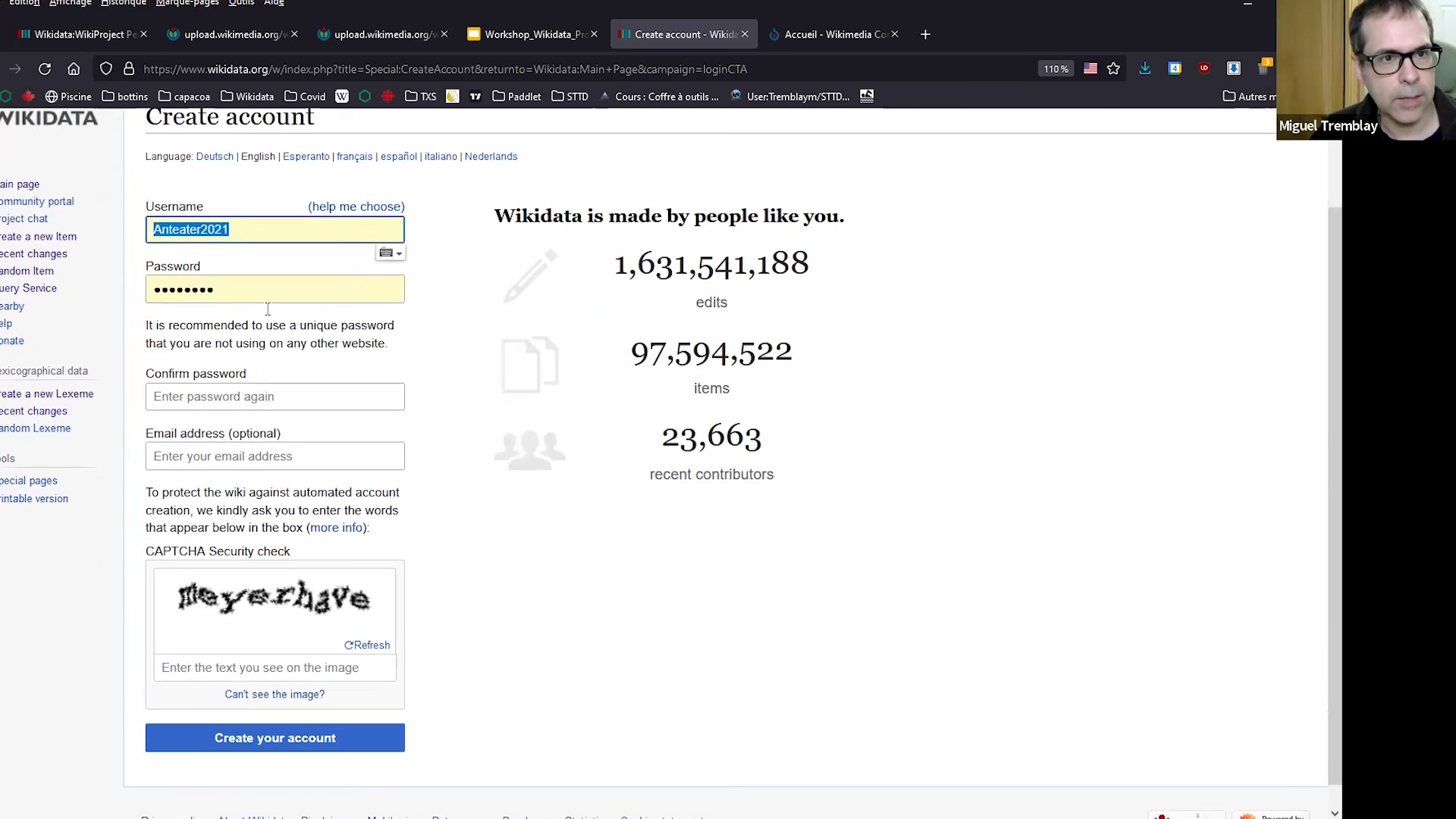
click(288, 459)
click(288, 458)
click(453, 426)
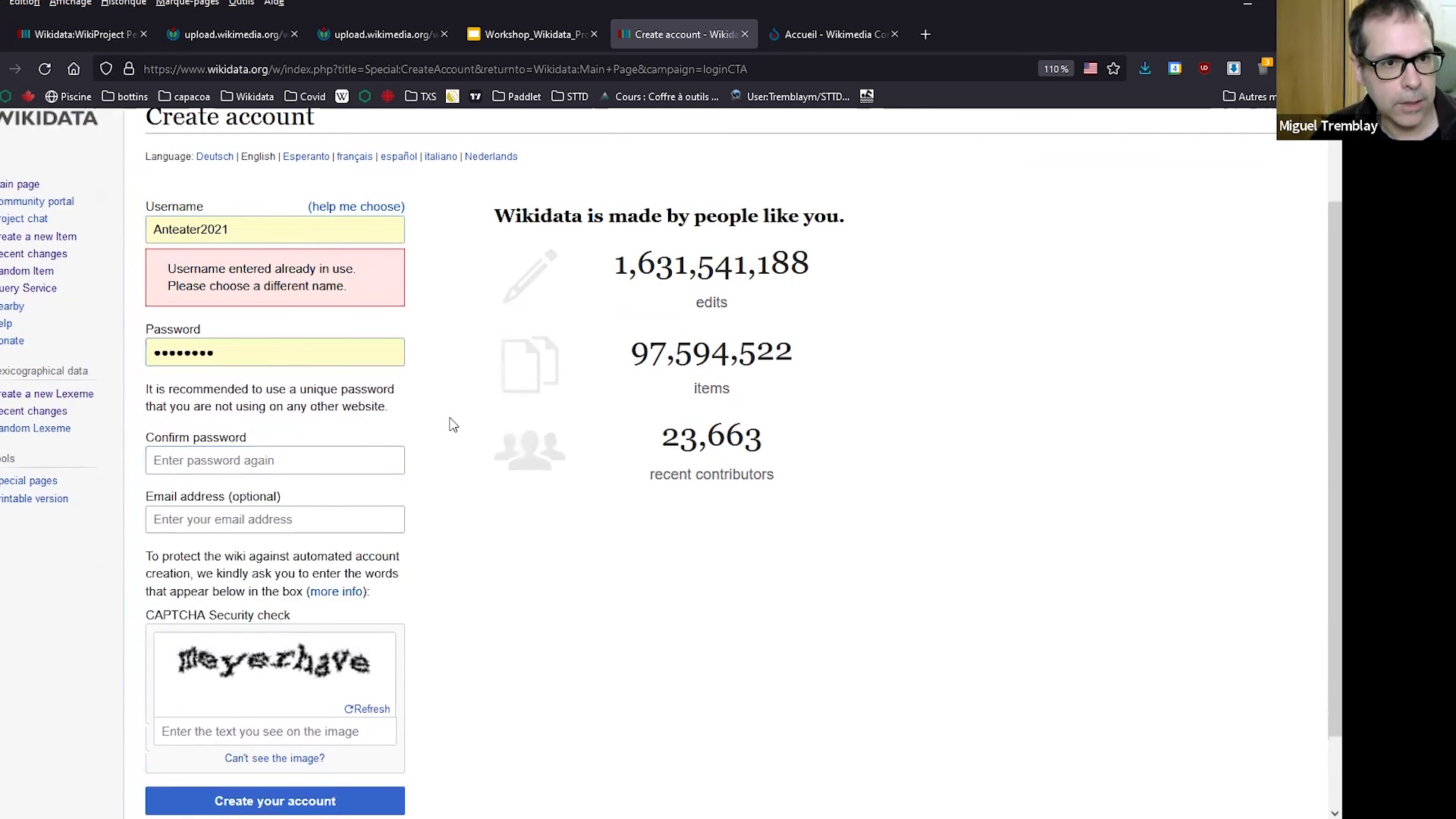
scroll(351, 498, down, 1)
click(328, 430)
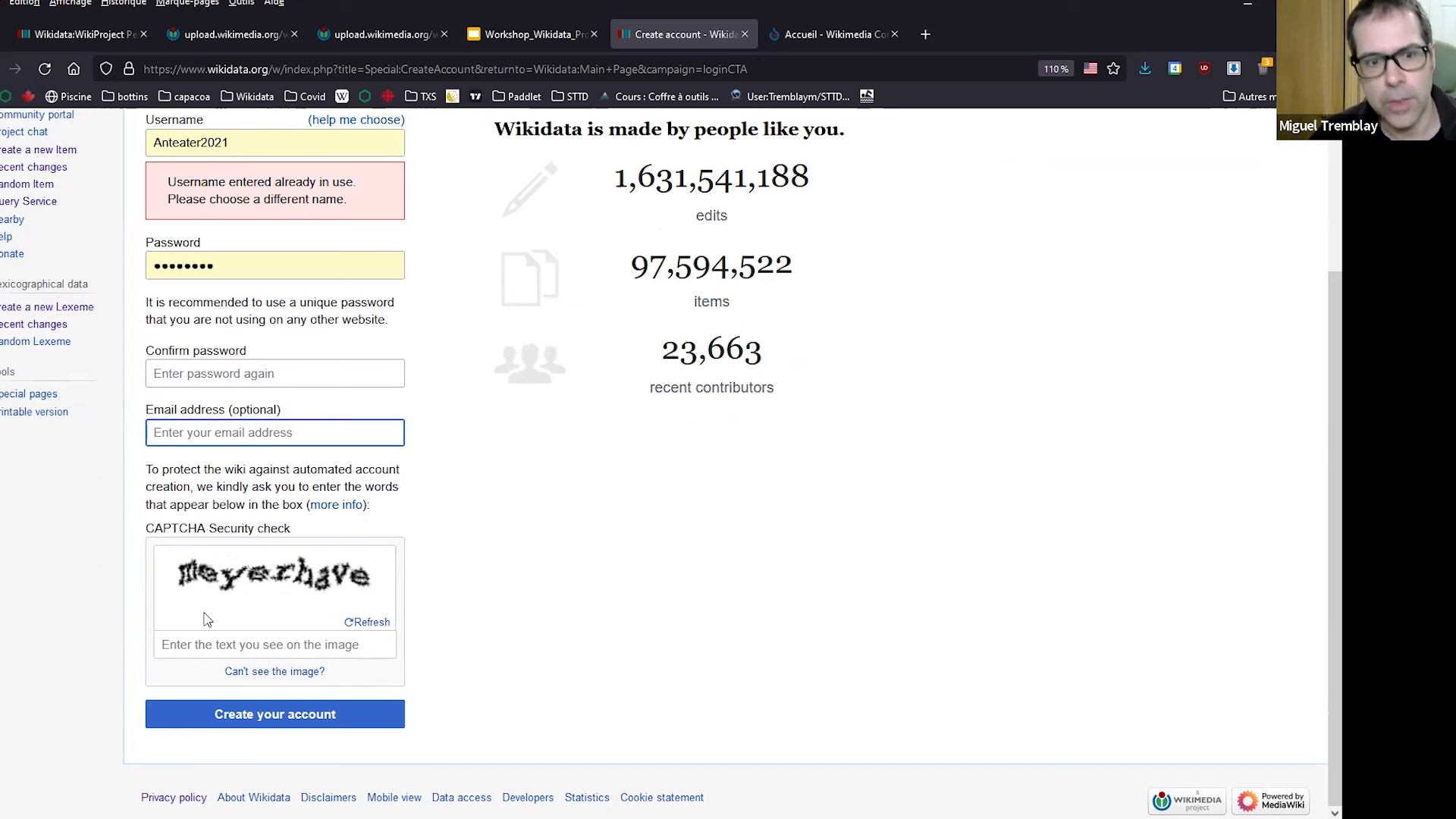
click(253, 723)
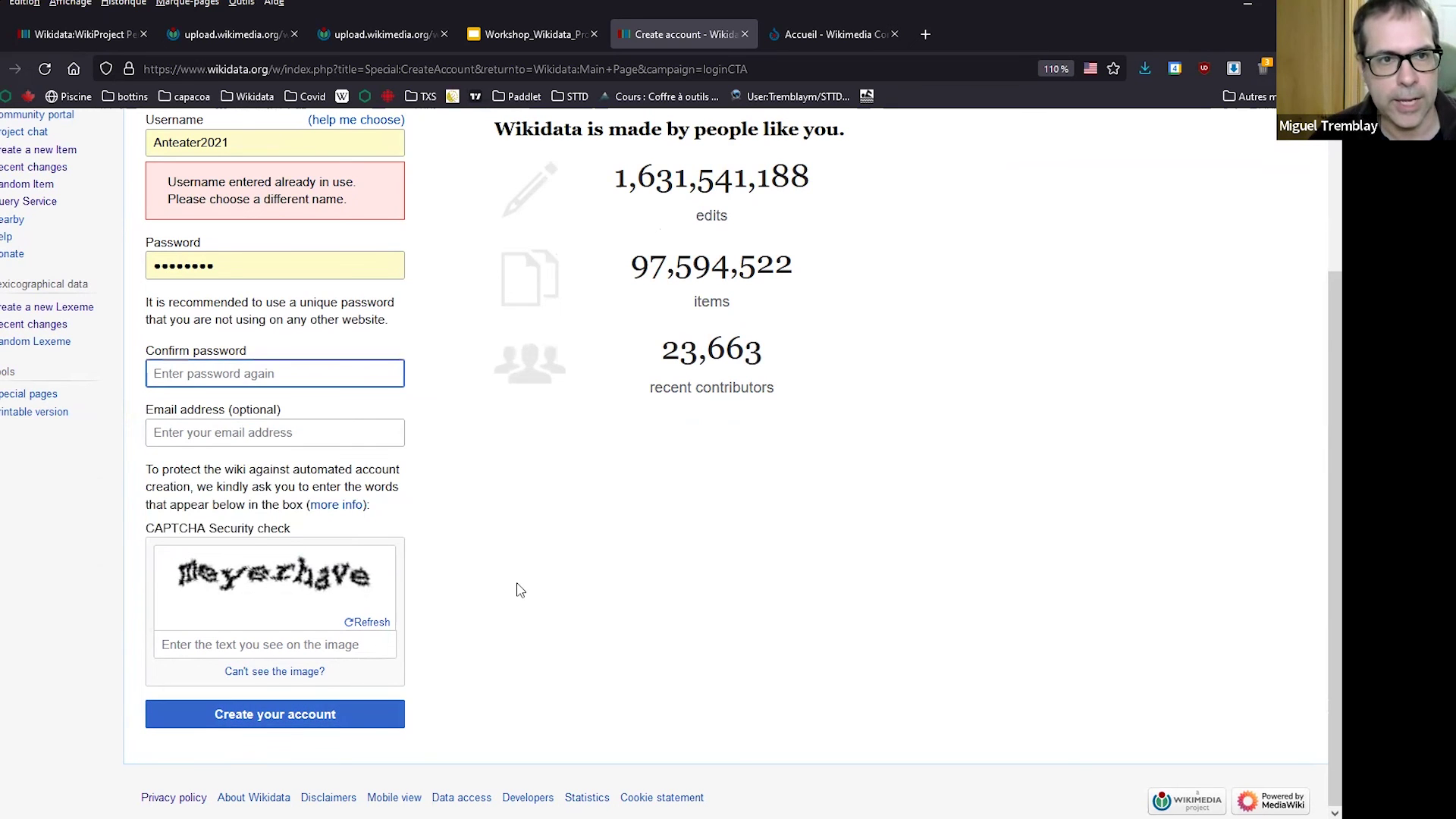
Leave the account creation form and log in to Wikidata with the existing account's saved username and password.
scroll(471, 531, up, 2)
scroll(454, 518, up, 1)
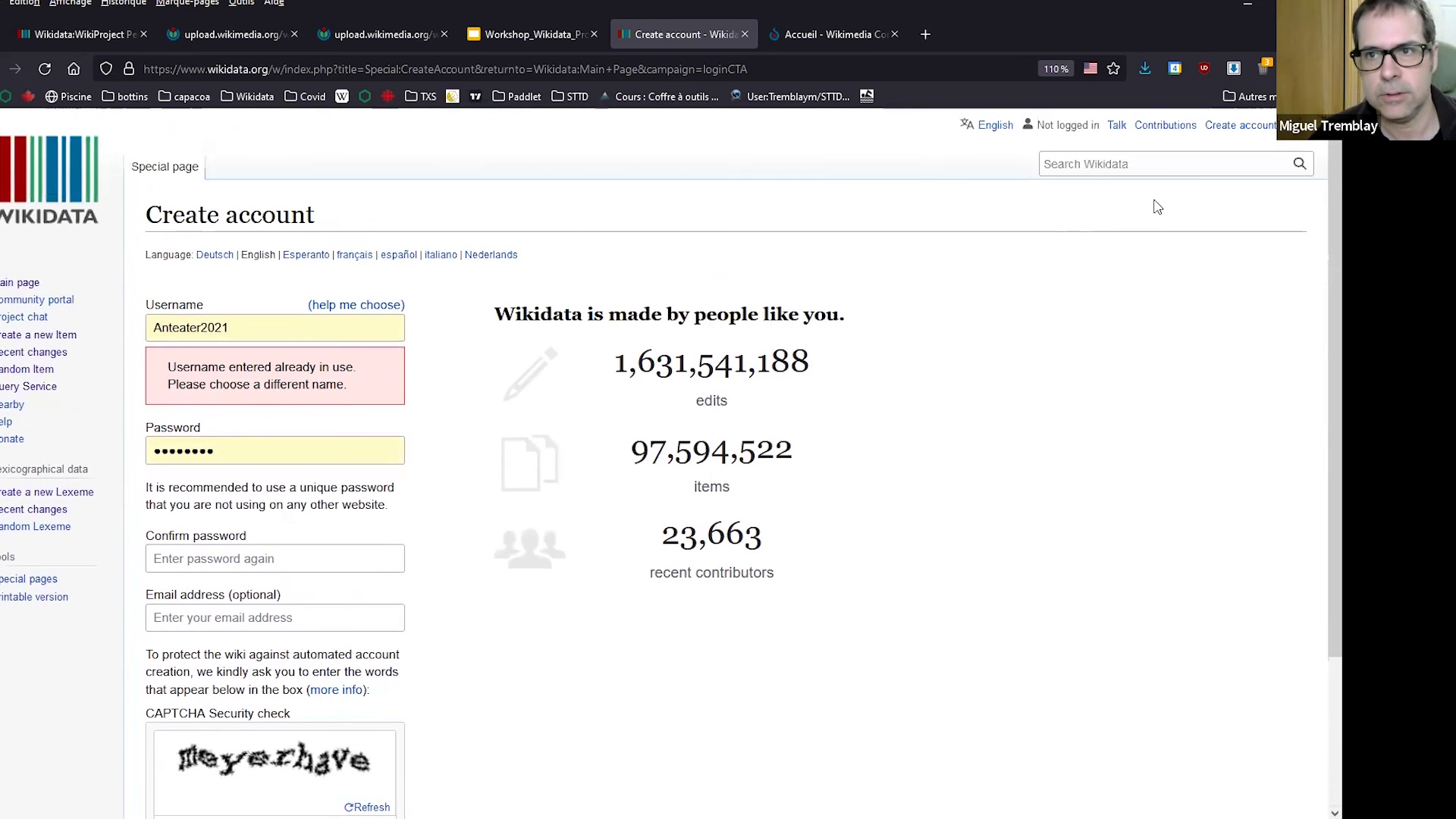
click(1303, 125)
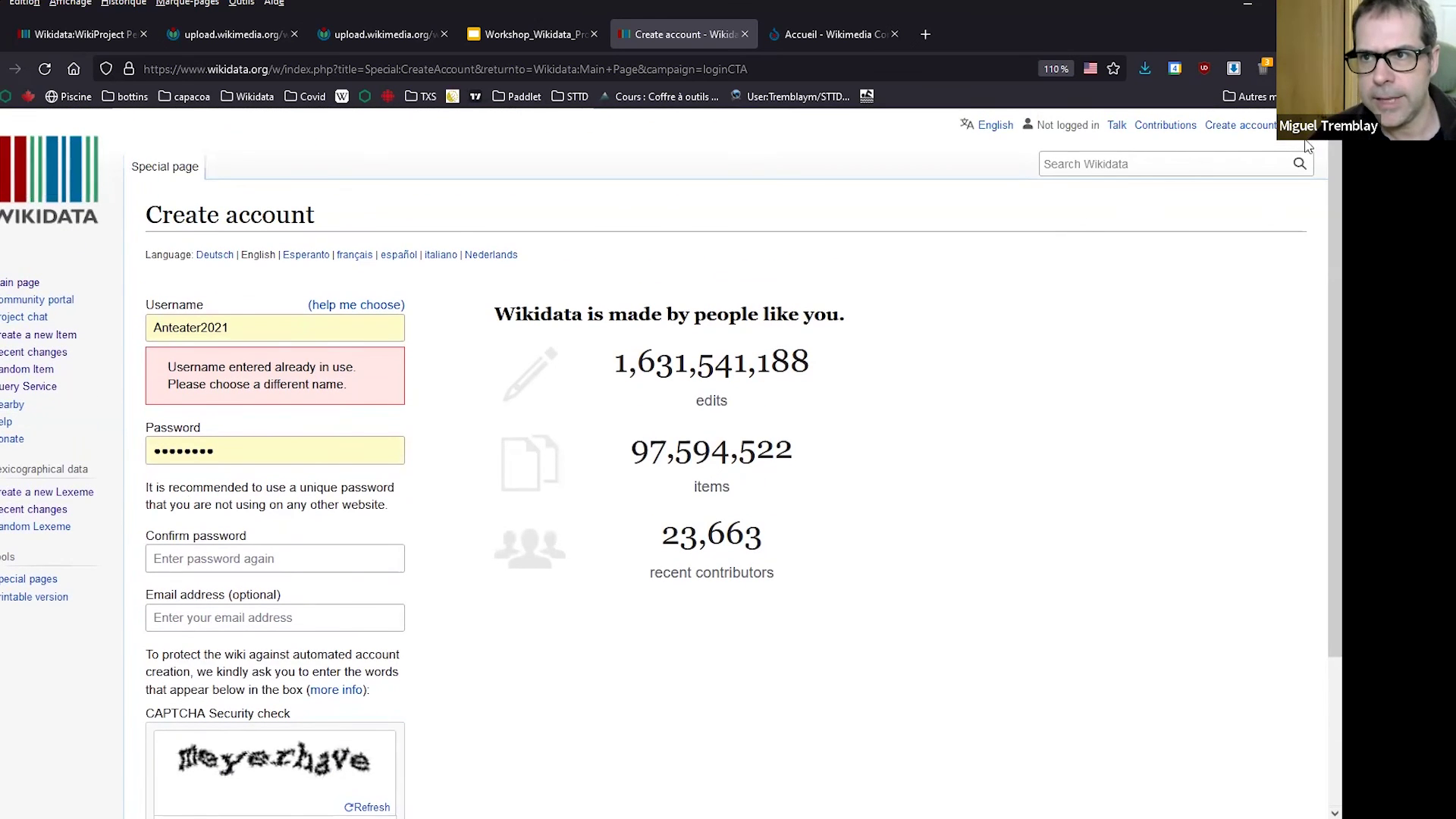
click(218, 317)
click(249, 458)
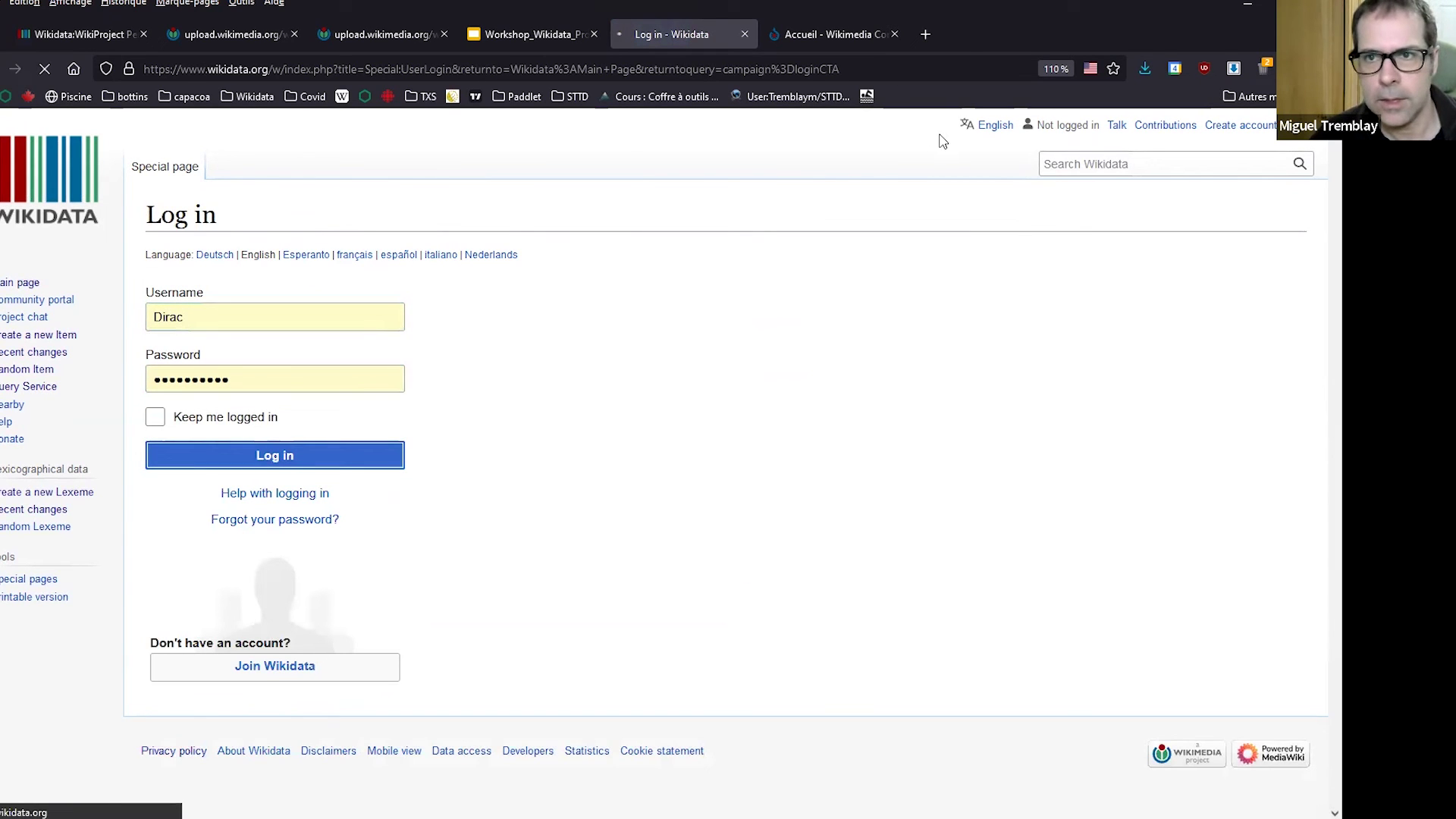